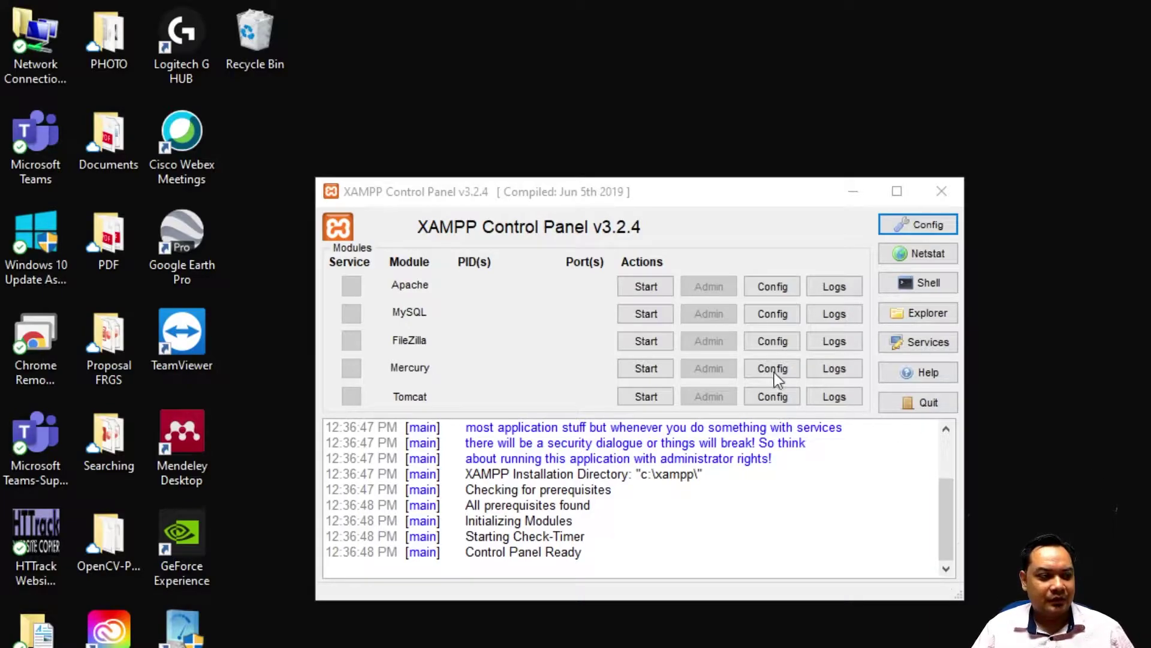
Step: Start the Apache and MySQL modules in the XAMPP Control Panel
{"action": "left_click_drag", "start_coordinate": [606, 196], "coordinate": [709, 200]}
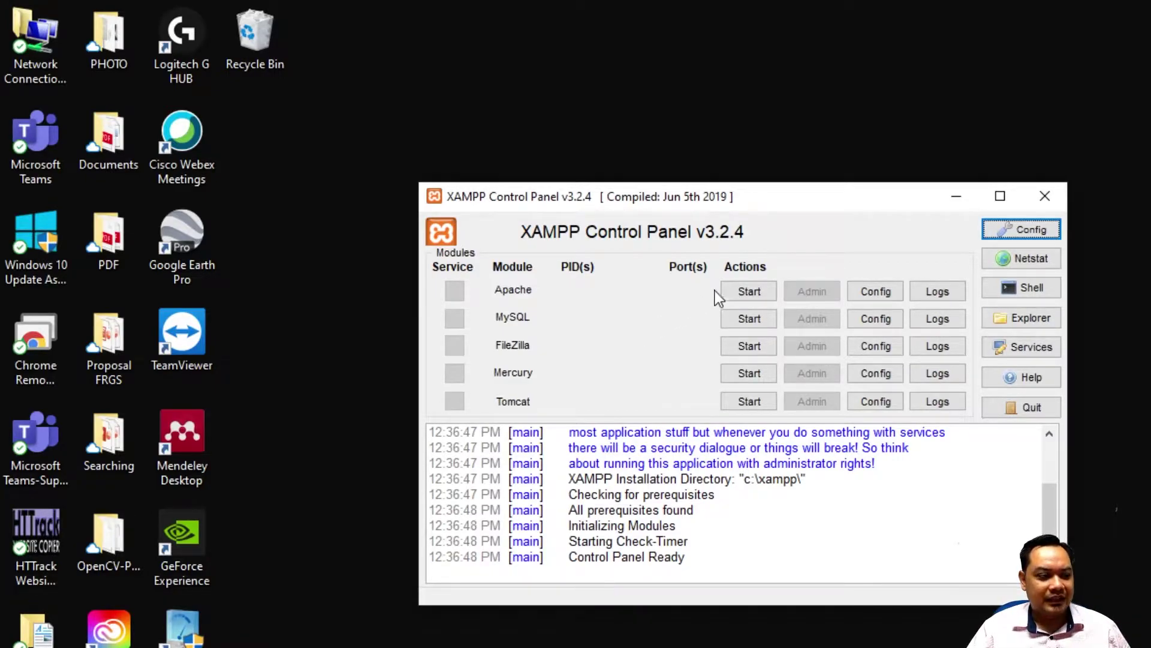
{"action": "left_click", "coordinate": [757, 291]}
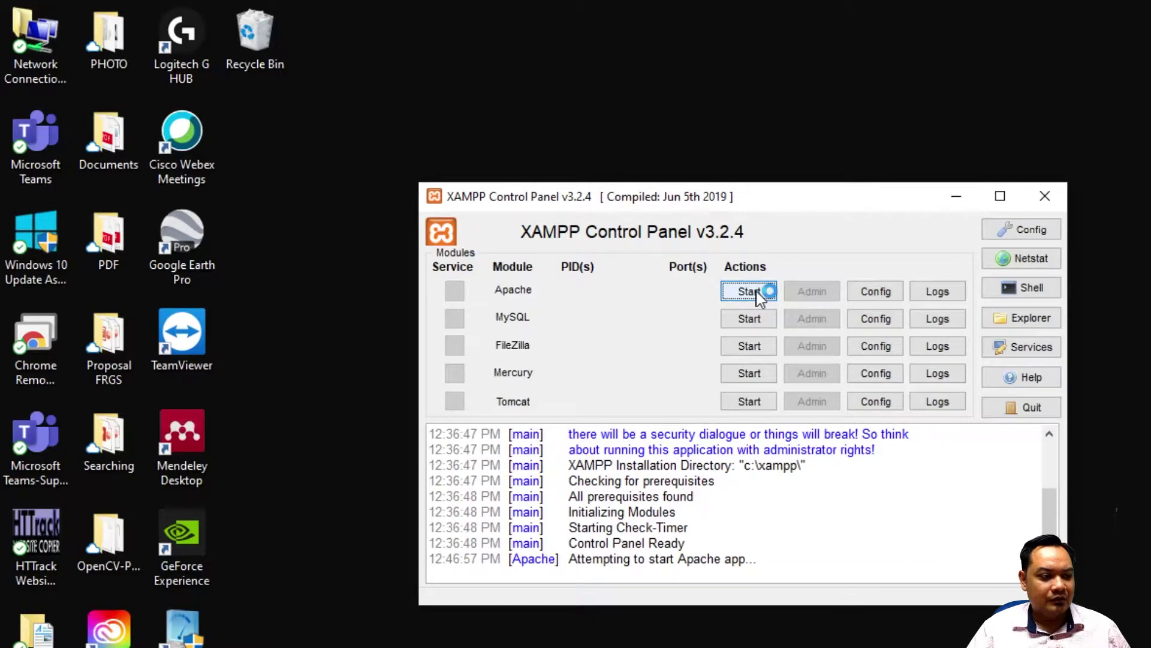
{"action": "left_click", "coordinate": [741, 323]}
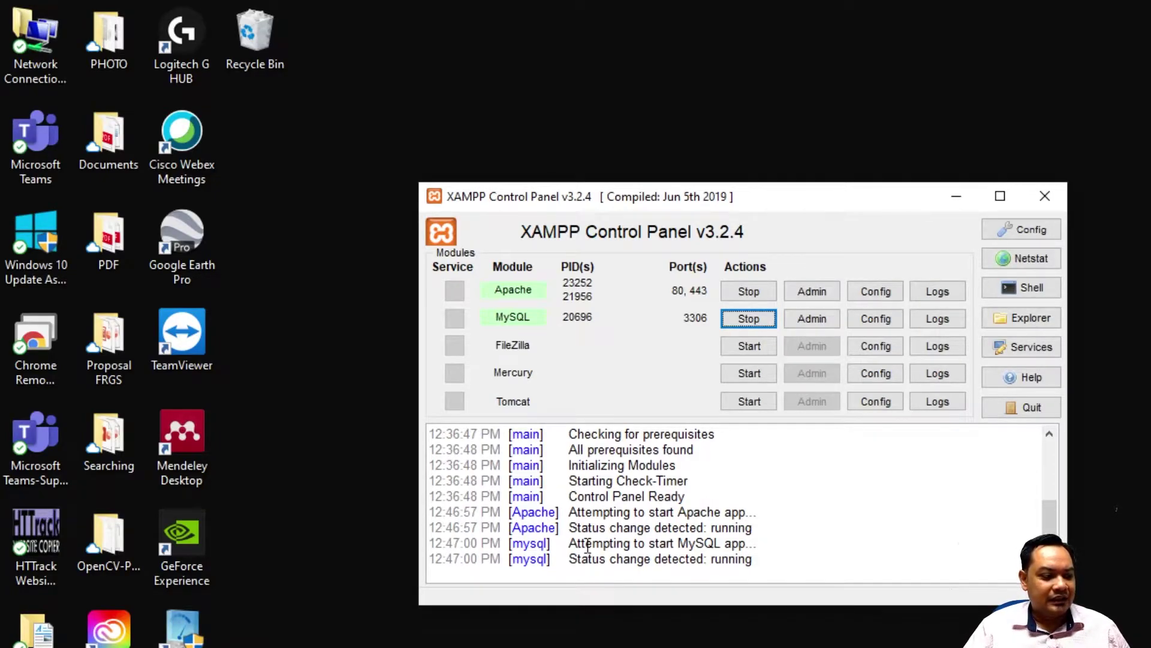
{"action": "left_click", "coordinate": [749, 559]}
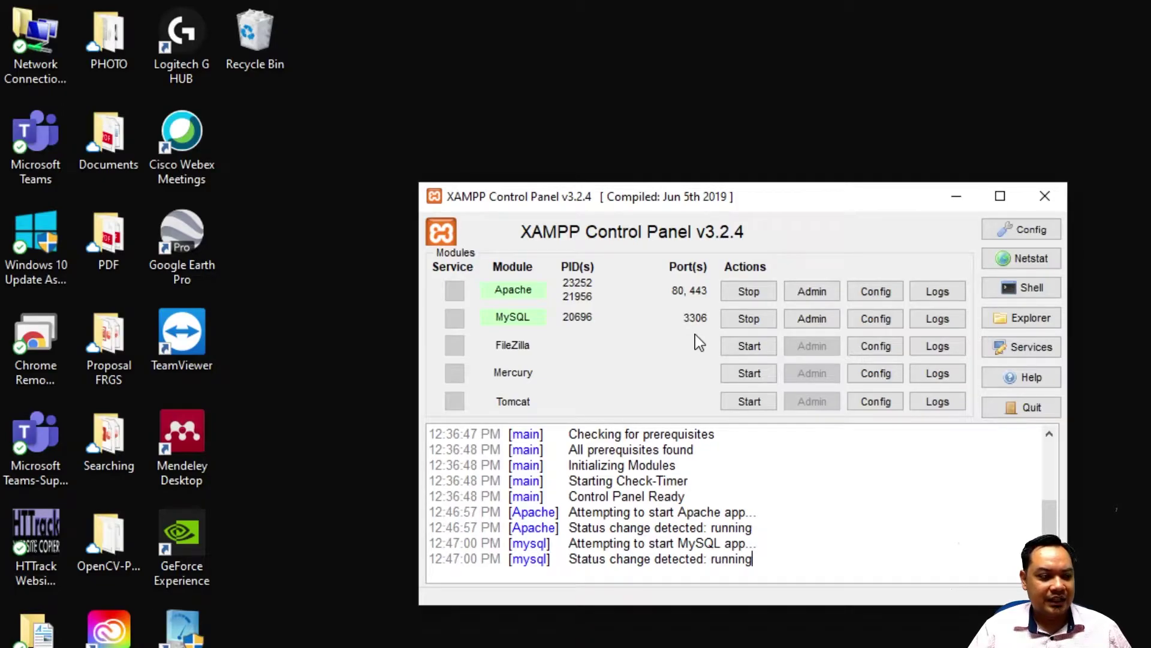
Step: Open the XAMPP installation folder in File Explorer and go into its htdocs folder
{"action": "left_click_drag", "start_coordinate": [769, 200], "coordinate": [807, 242]}
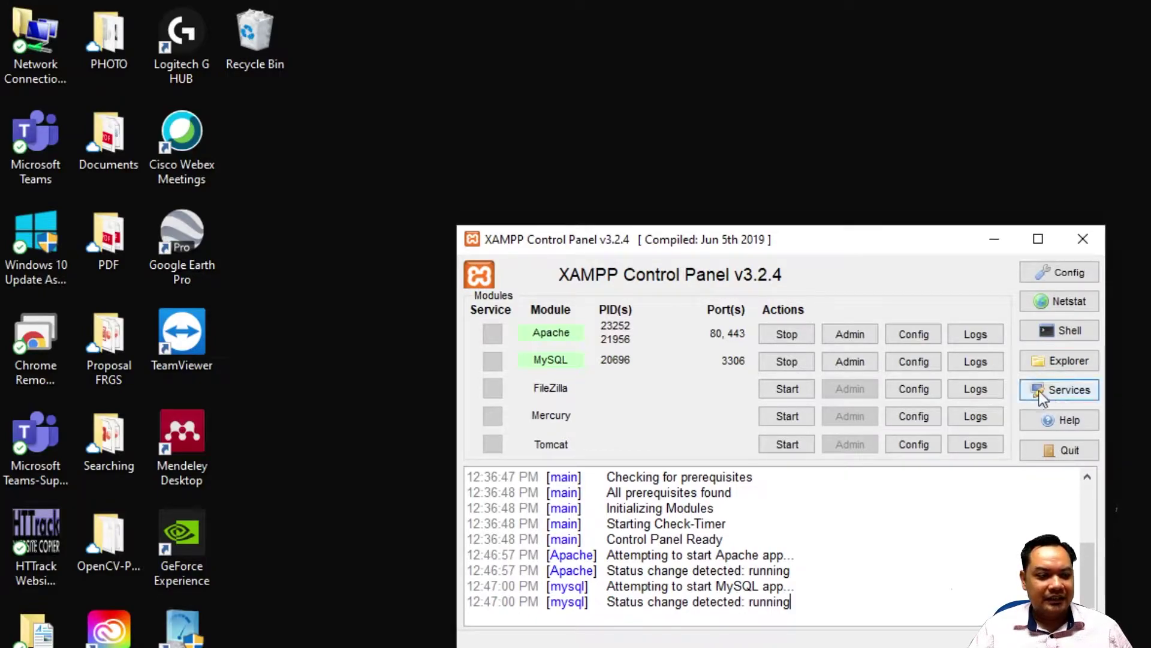
{"action": "left_click", "coordinate": [1068, 368]}
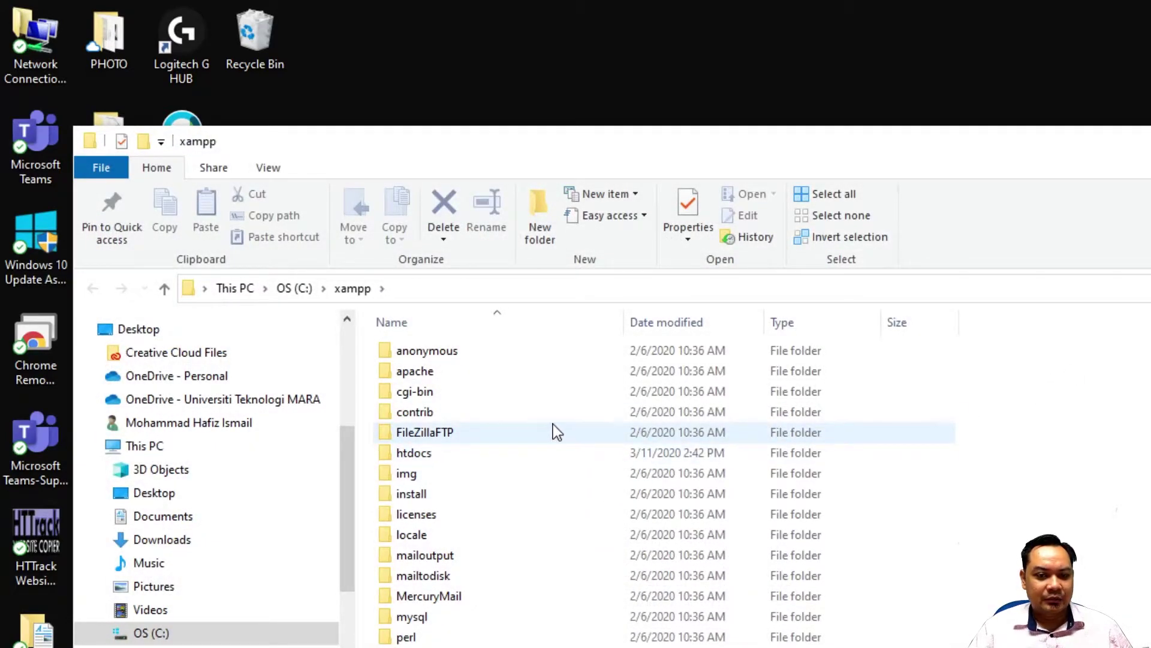
{"action": "left_click_drag", "start_coordinate": [524, 153], "coordinate": [564, 90]}
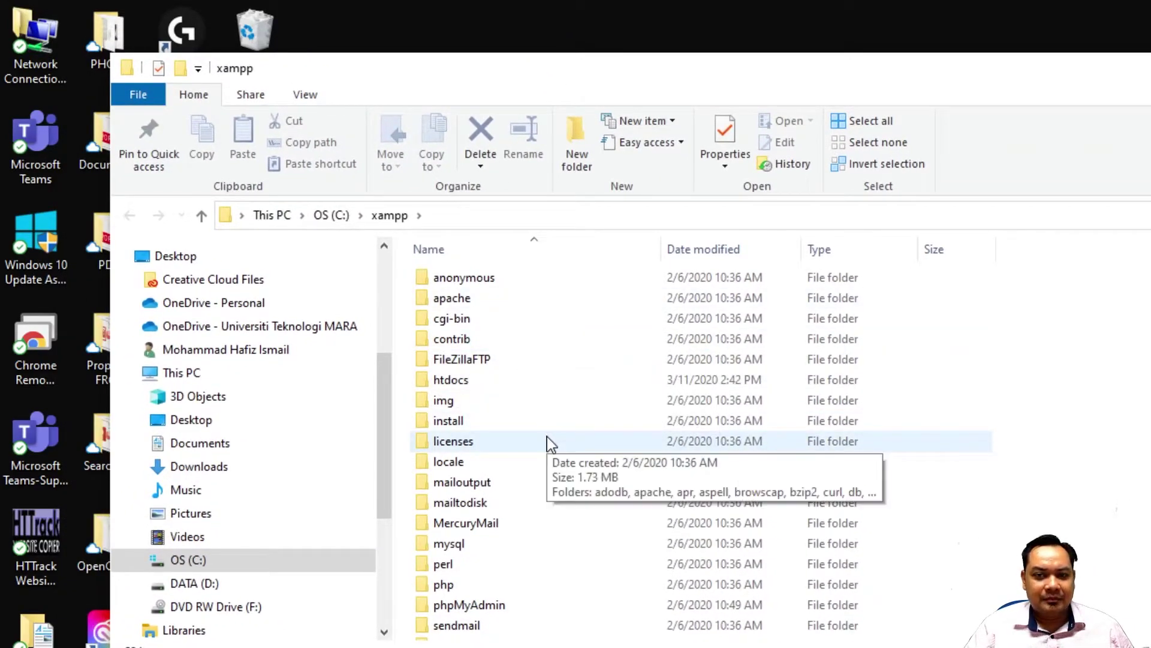
{"action": "scroll", "coordinate": [506, 420], "scroll_direction": "down", "scroll_amount": 3}
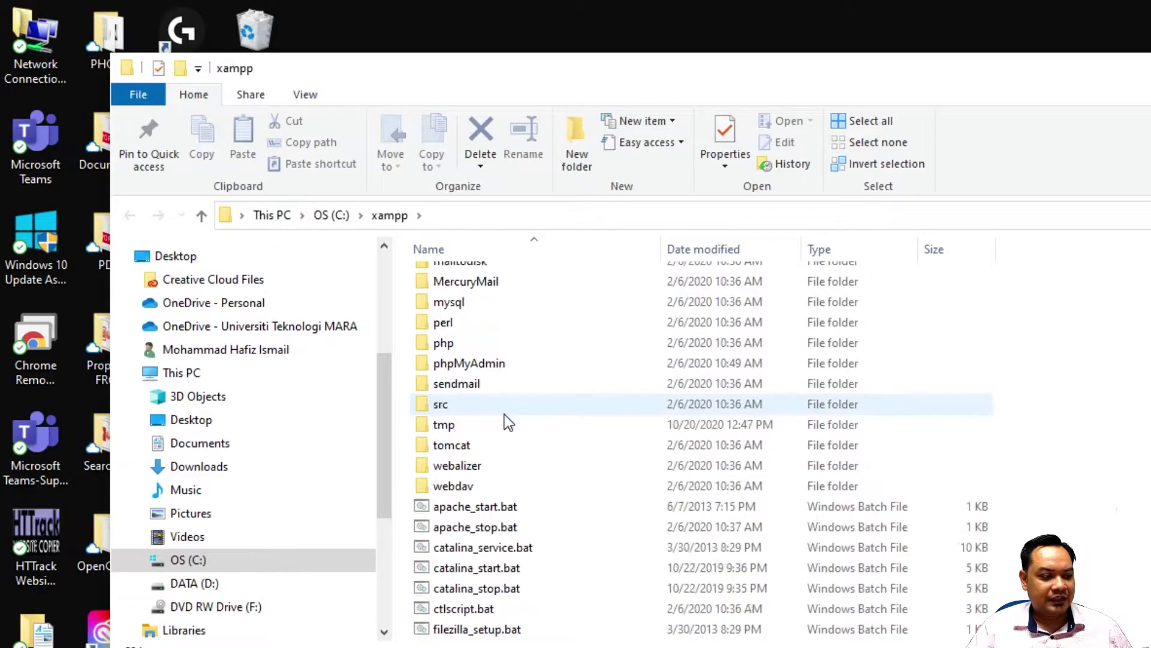
{"action": "scroll", "coordinate": [505, 421], "scroll_direction": "up", "scroll_amount": 3}
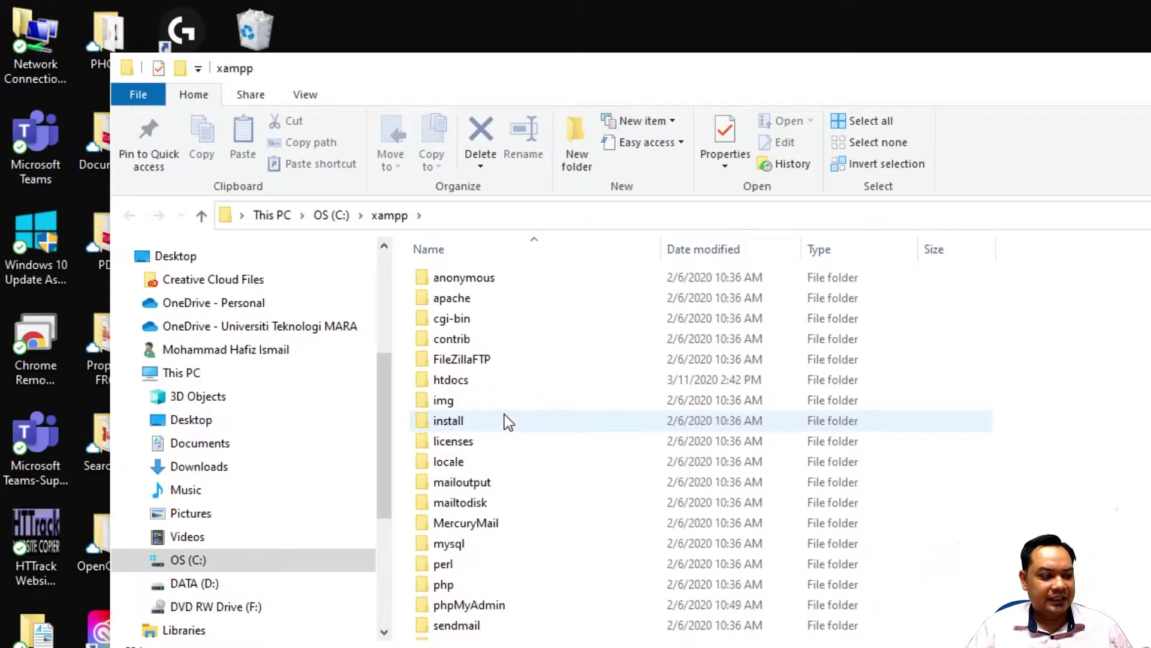
{"action": "double_click", "coordinate": [459, 386]}
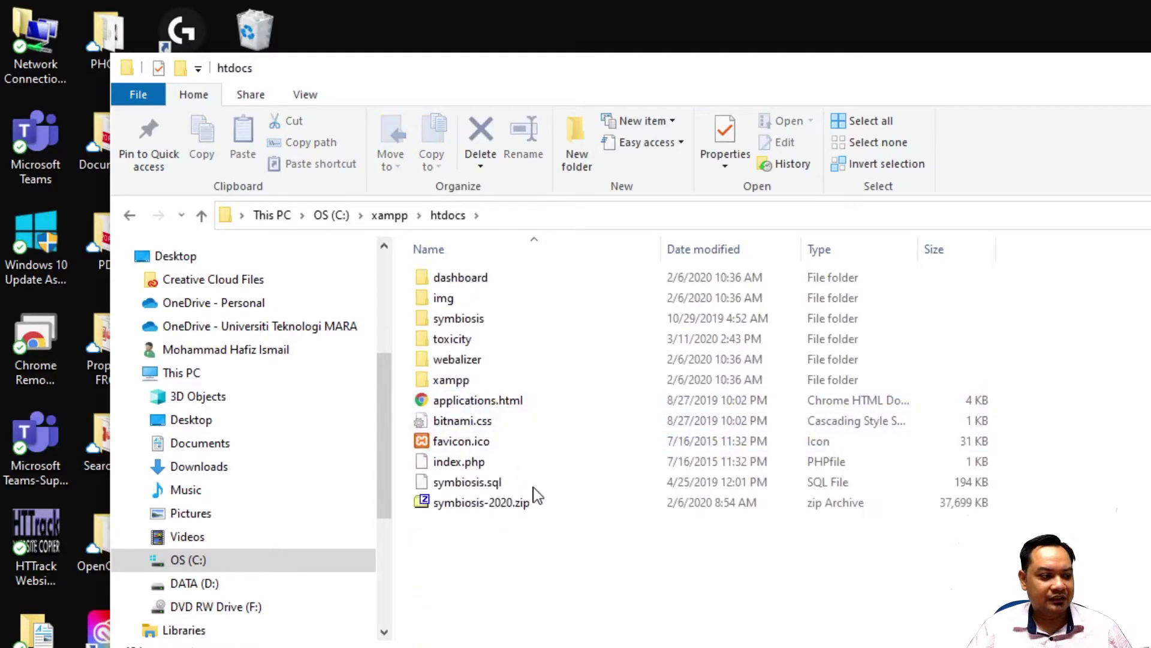
Step: Create a folder named sistemregister inside htdocs and open it
{"action": "right_click", "coordinate": [584, 557]}
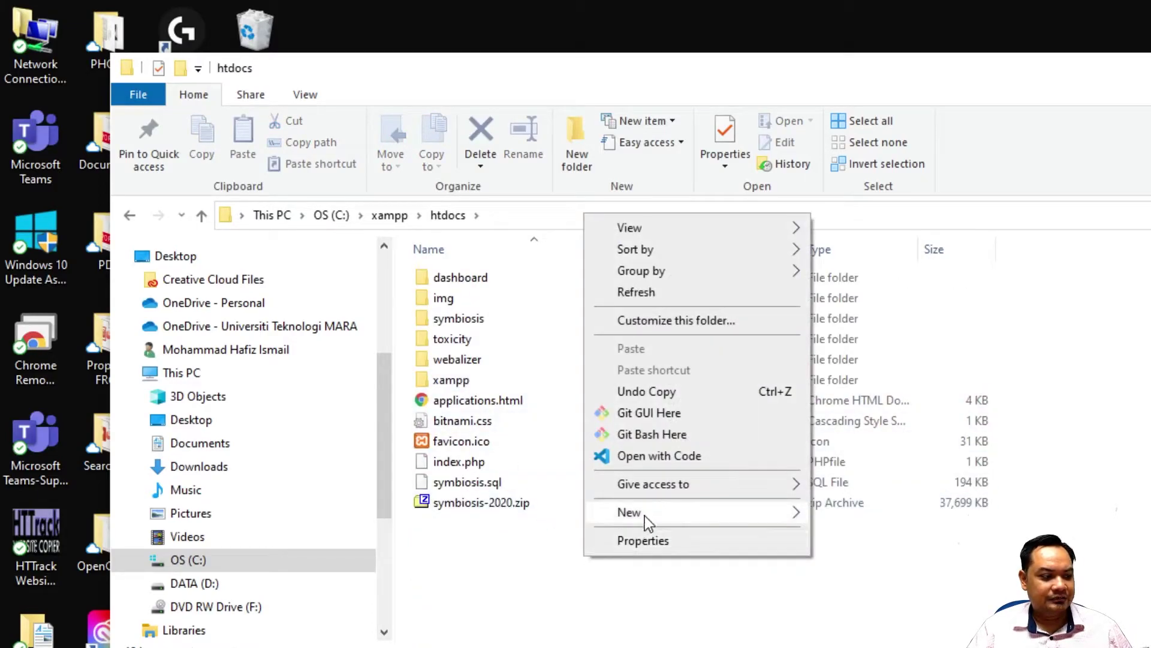
{"action": "mouse_move", "coordinate": [660, 516]}
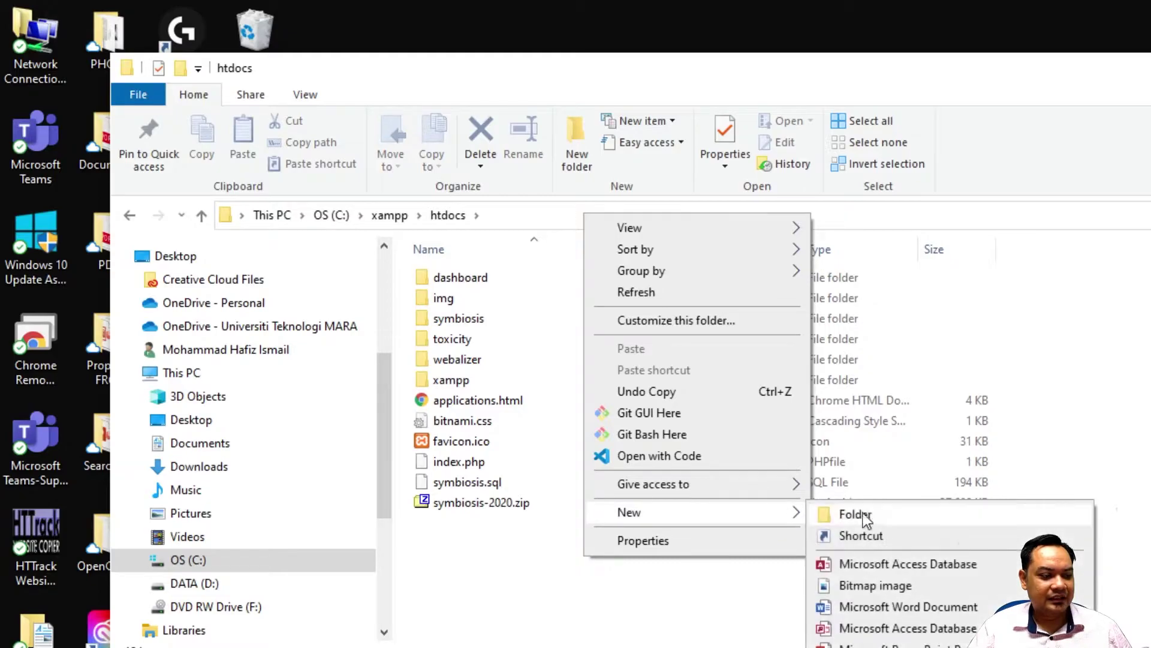
{"action": "left_click", "coordinate": [902, 520]}
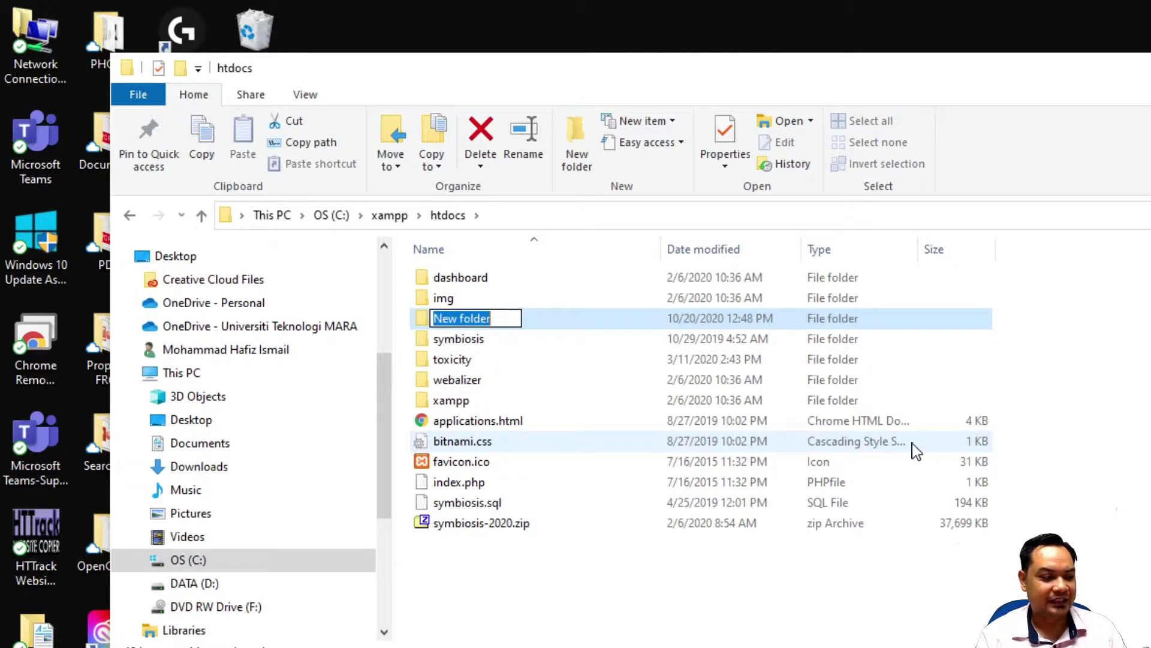
{"action": "type", "text": "sistem"}
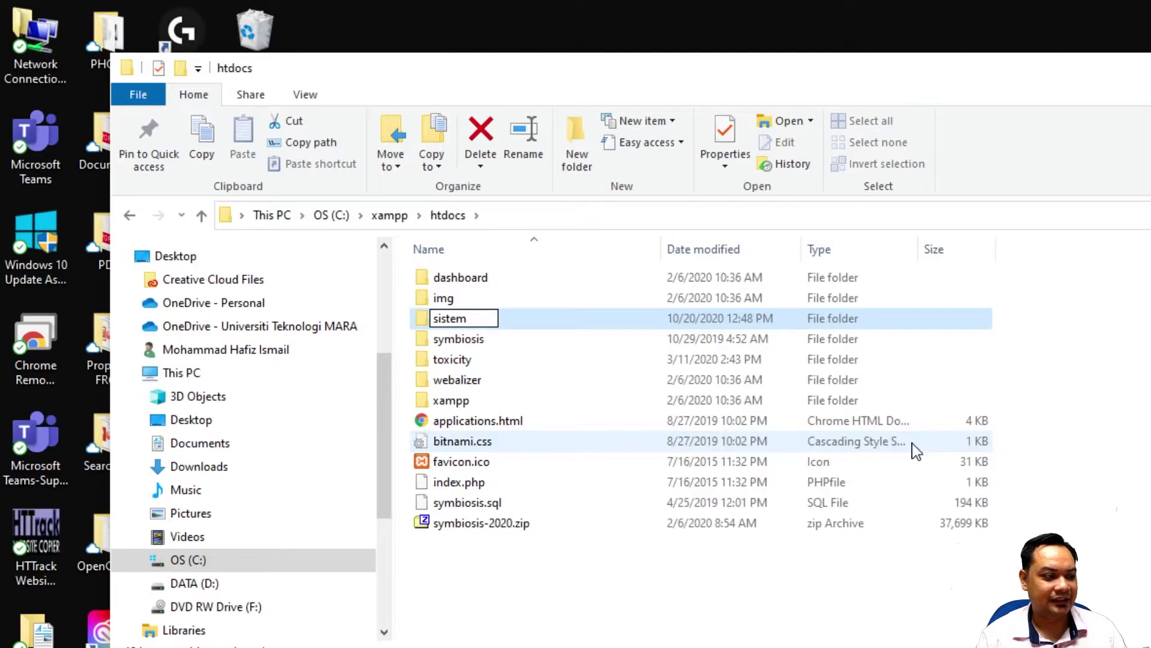
{"action": "type", "text": "register"}
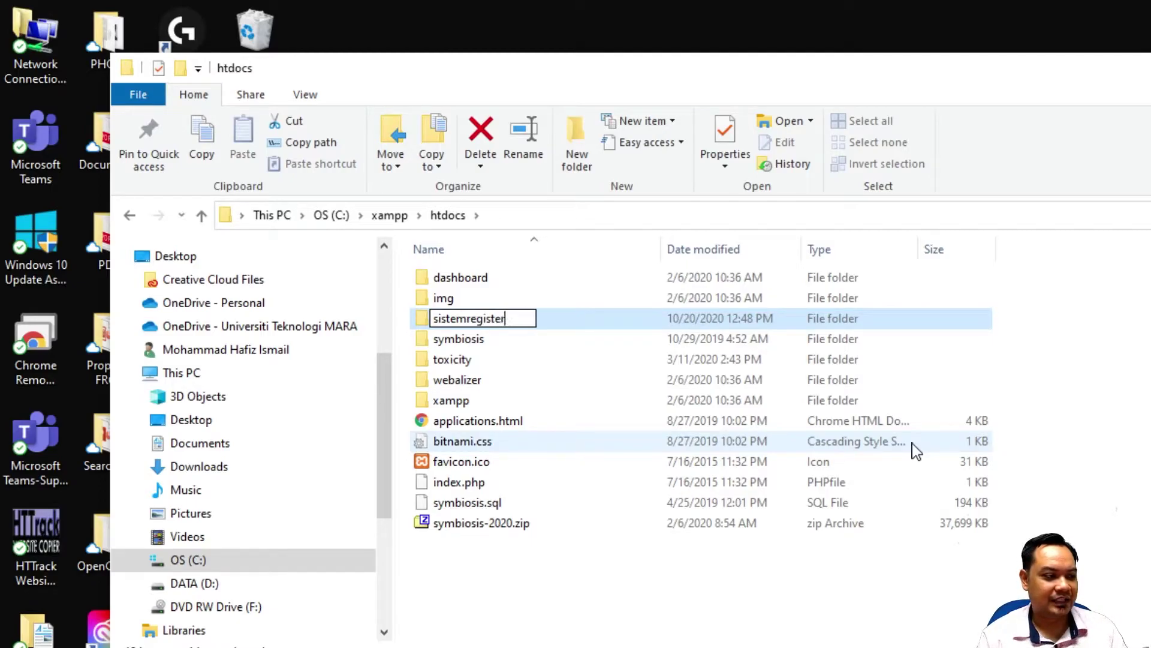
{"action": "key", "text": "BackSpace"}
{"action": "key", "text": "BackSpace"}
{"action": "key", "text": "BackSpace"}
{"action": "type", "text": "ter"}
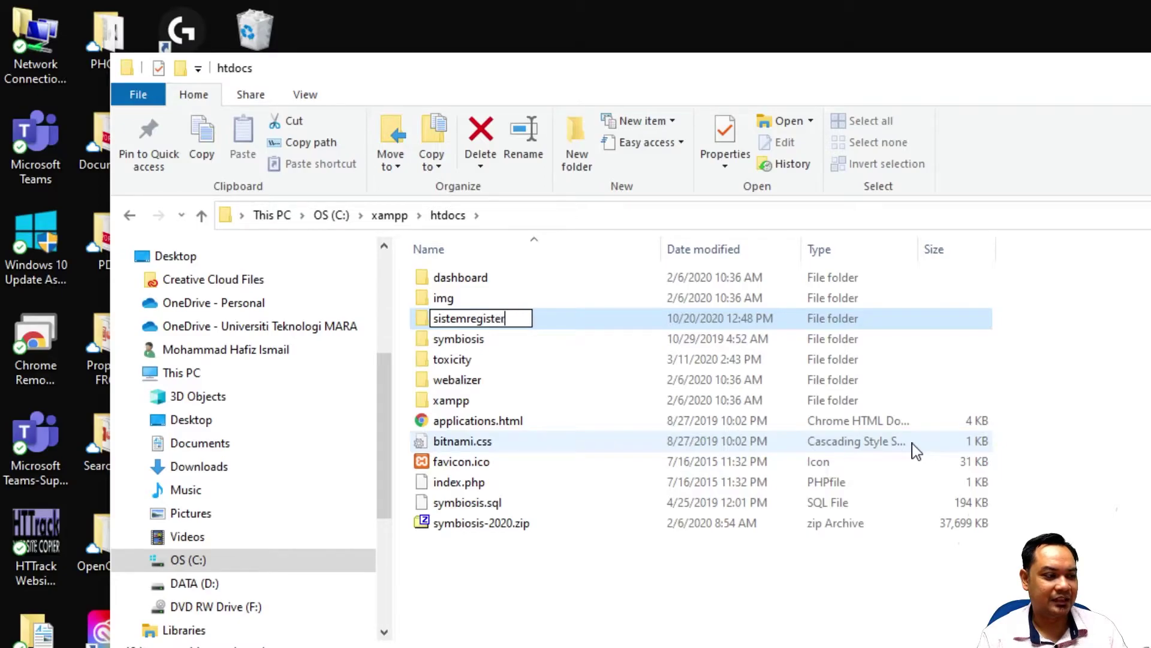
{"action": "key", "text": "Return"}
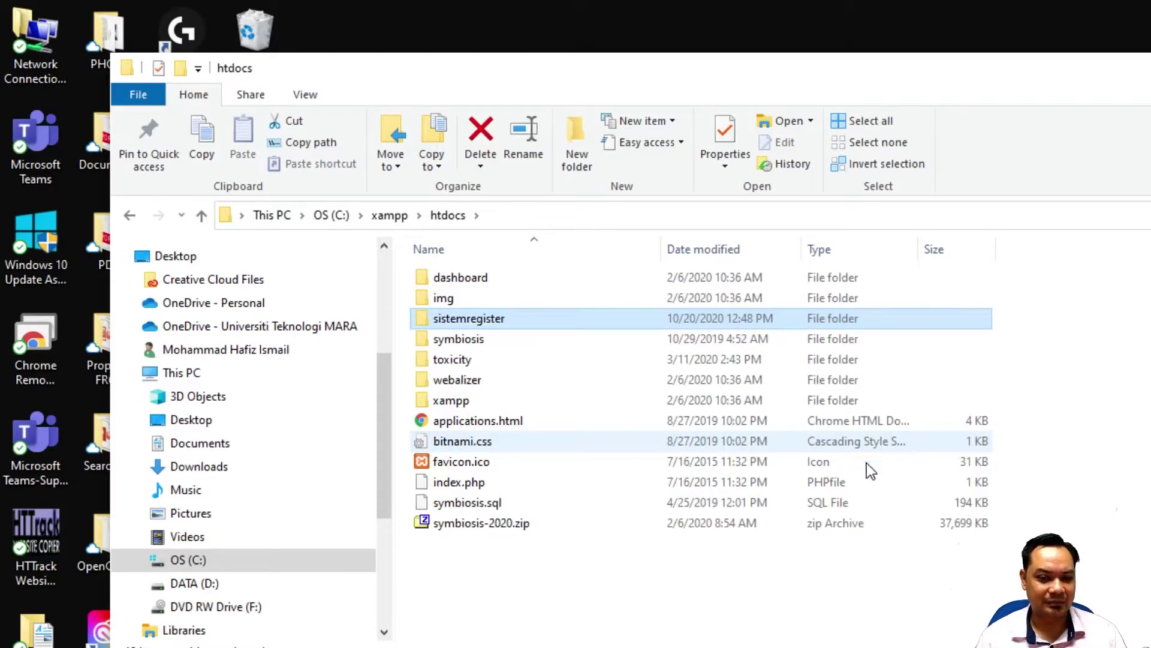
{"action": "double_click", "coordinate": [446, 320]}
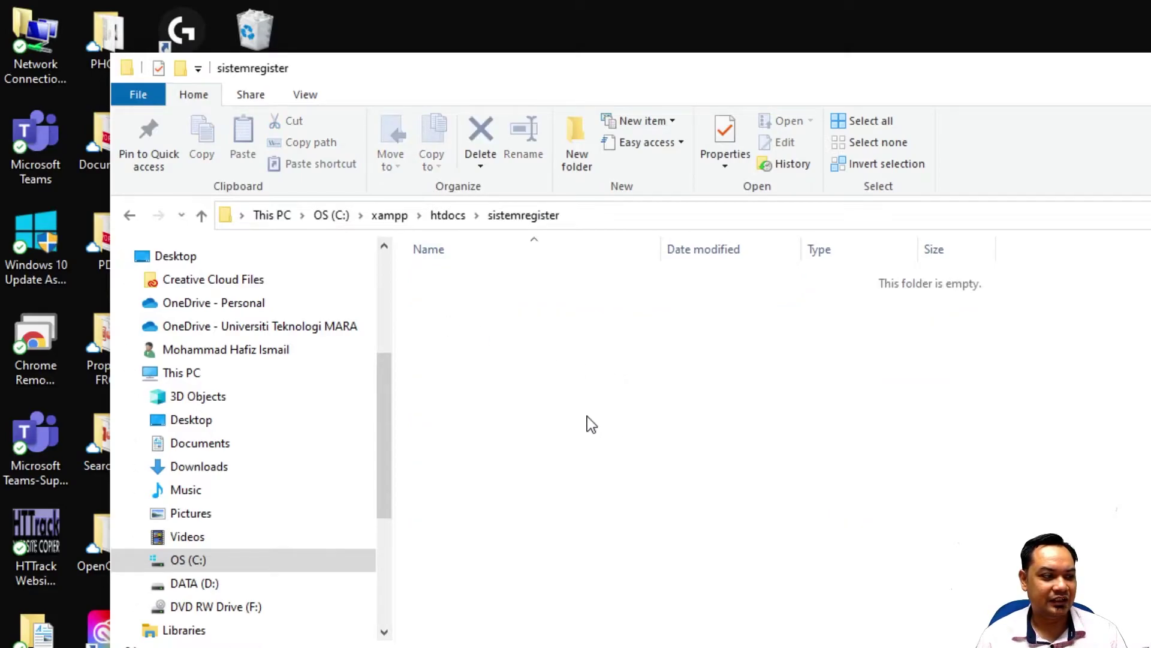
{"action": "right_click", "coordinate": [650, 386]}
{"action": "mouse_move", "coordinate": [707, 646]}
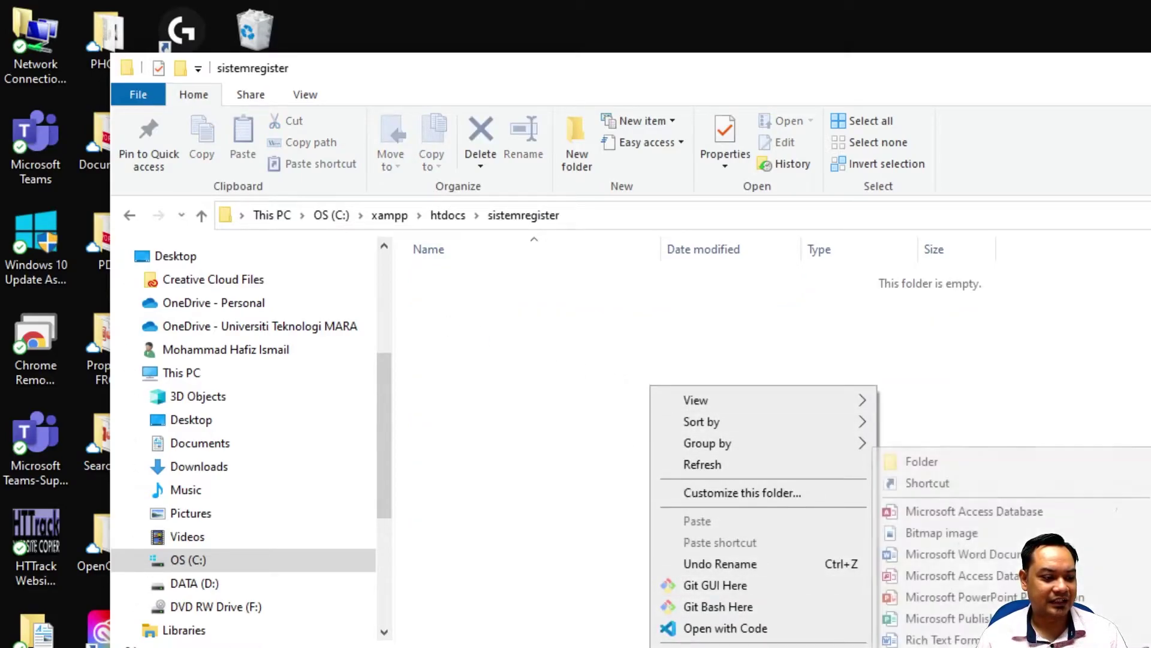
{"action": "left_click", "coordinate": [531, 419]}
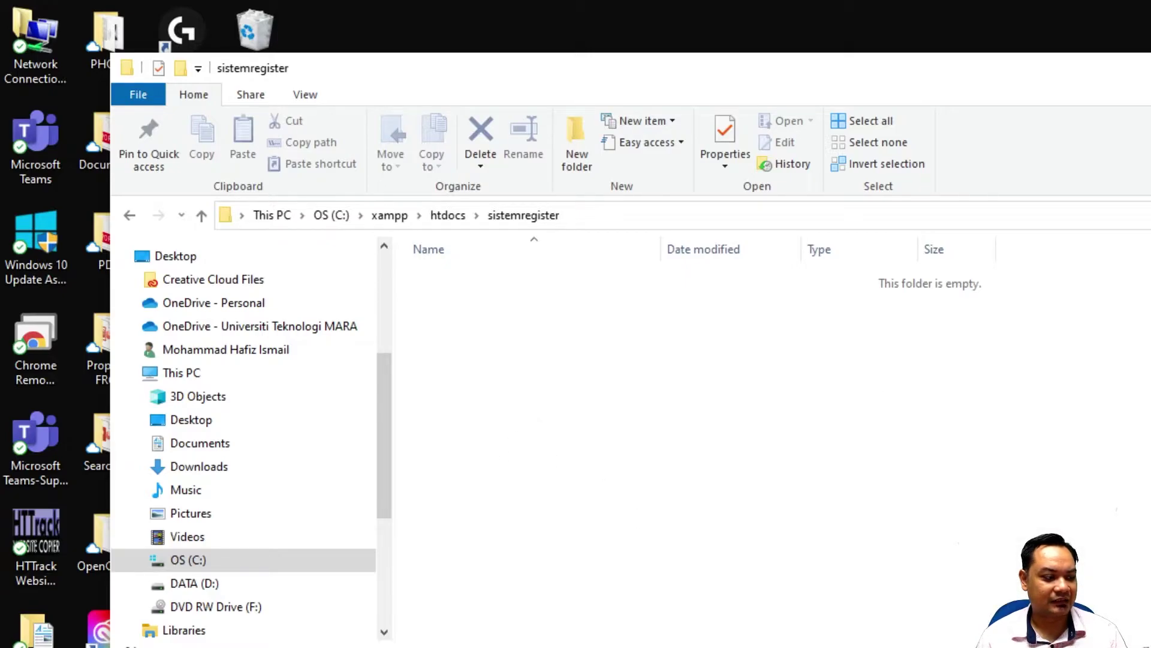
{"action": "right_click", "coordinate": [541, 341]}
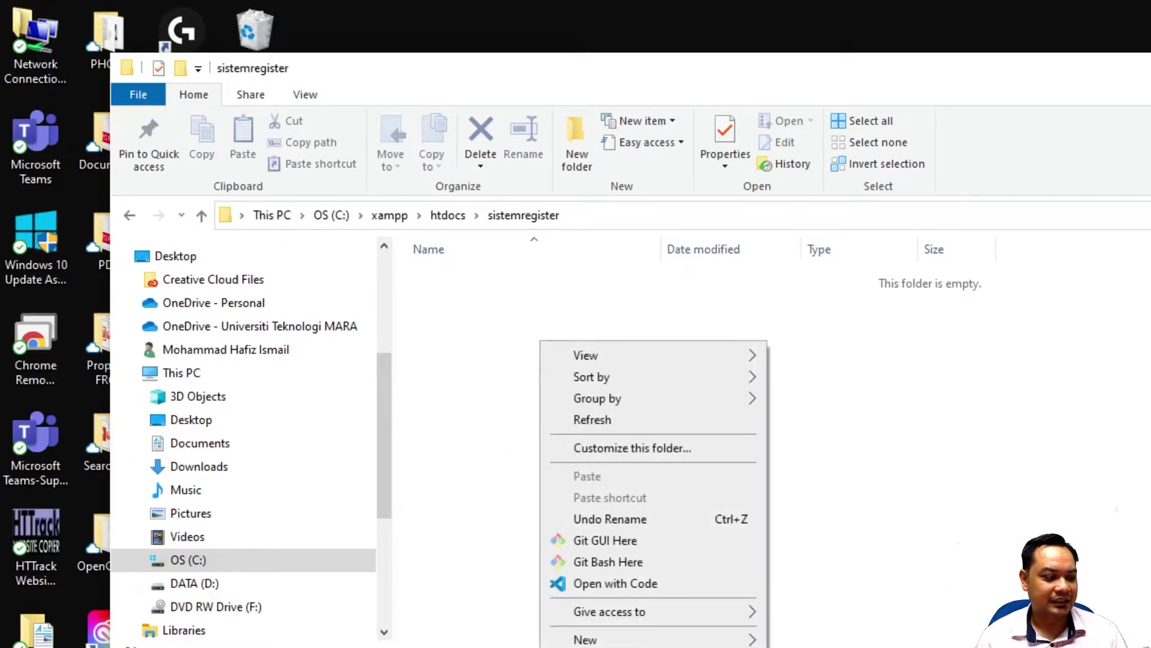
Step: Launch Notepad++ and create a new blank document, leaving it as the only open file
{"action": "key", "text": "super+s"}
{"action": "type", "text": "no"}
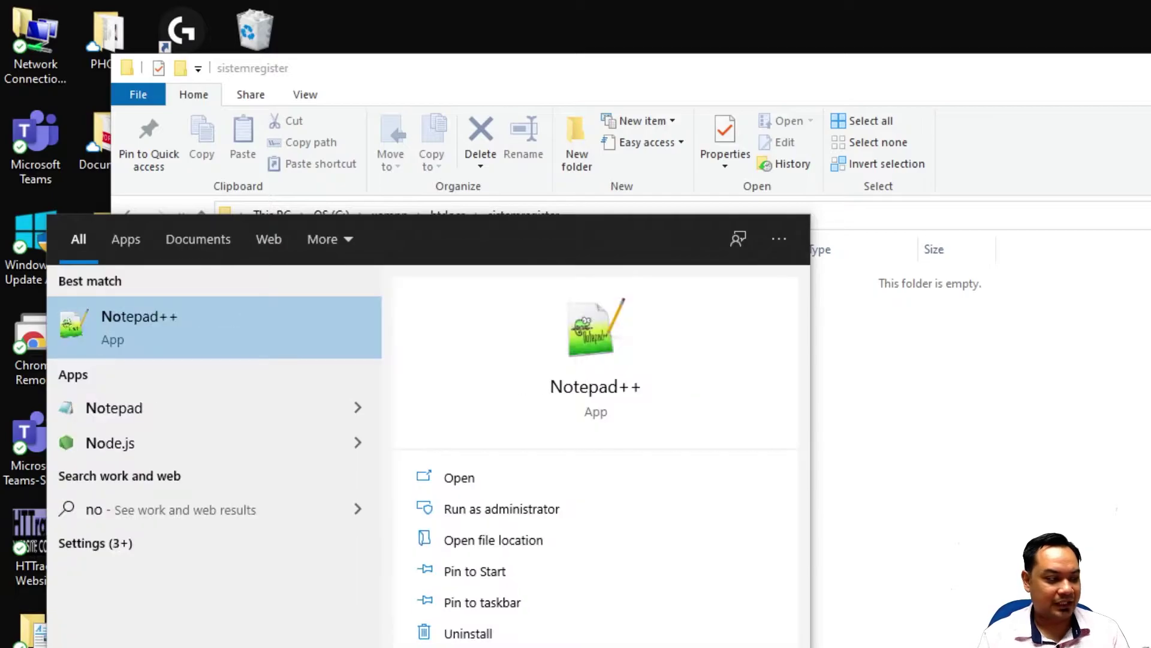
{"action": "key", "text": "Return"}
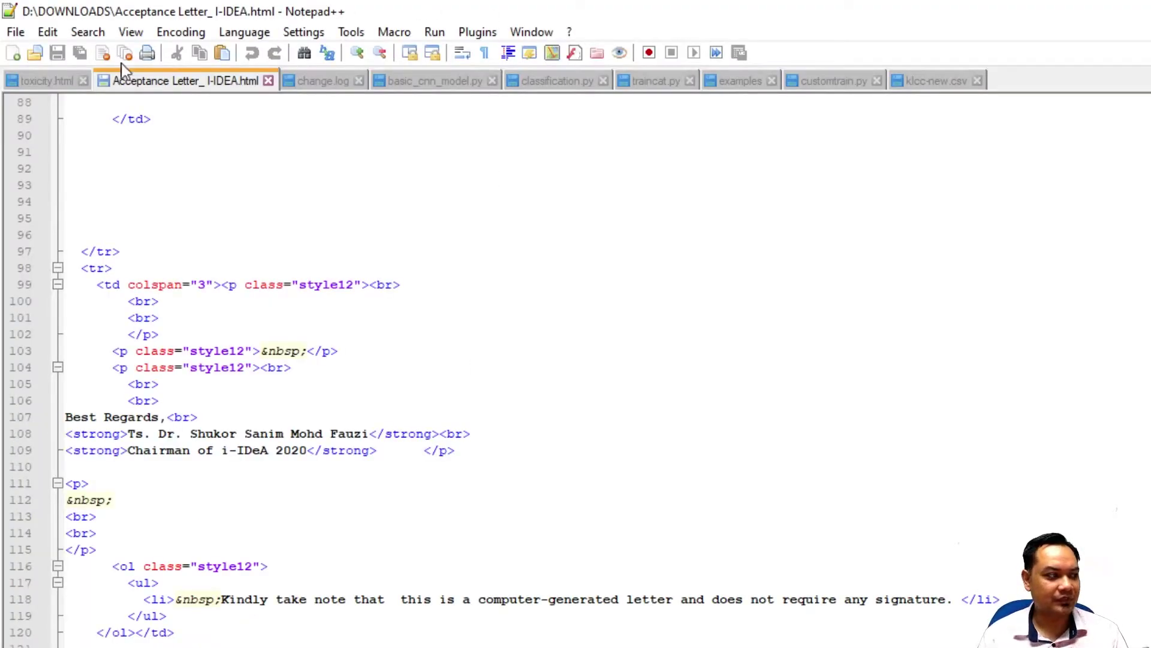
{"action": "left_click", "coordinate": [13, 53]}
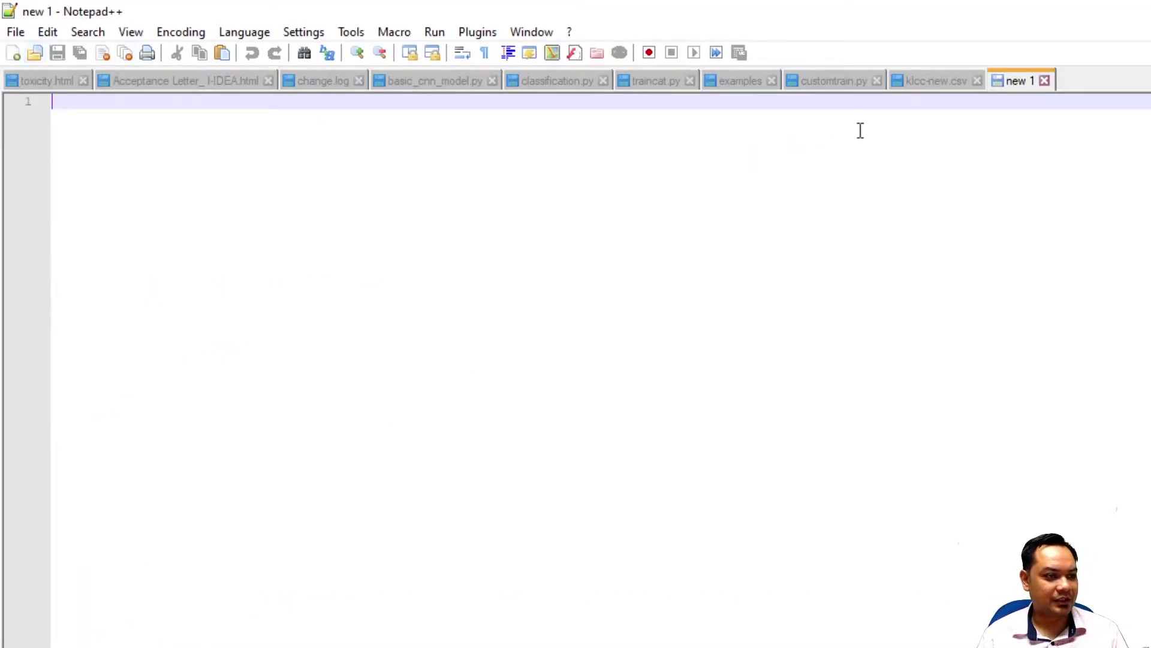
{"action": "right_click", "coordinate": [1010, 78]}
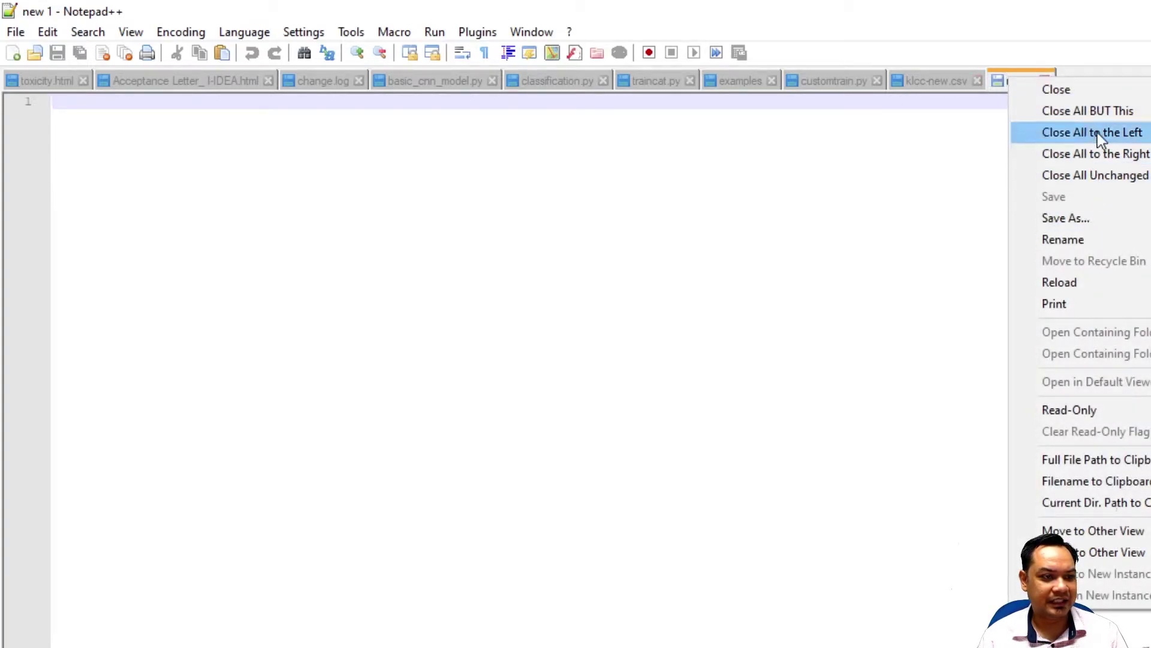
{"action": "left_click", "coordinate": [1105, 114]}
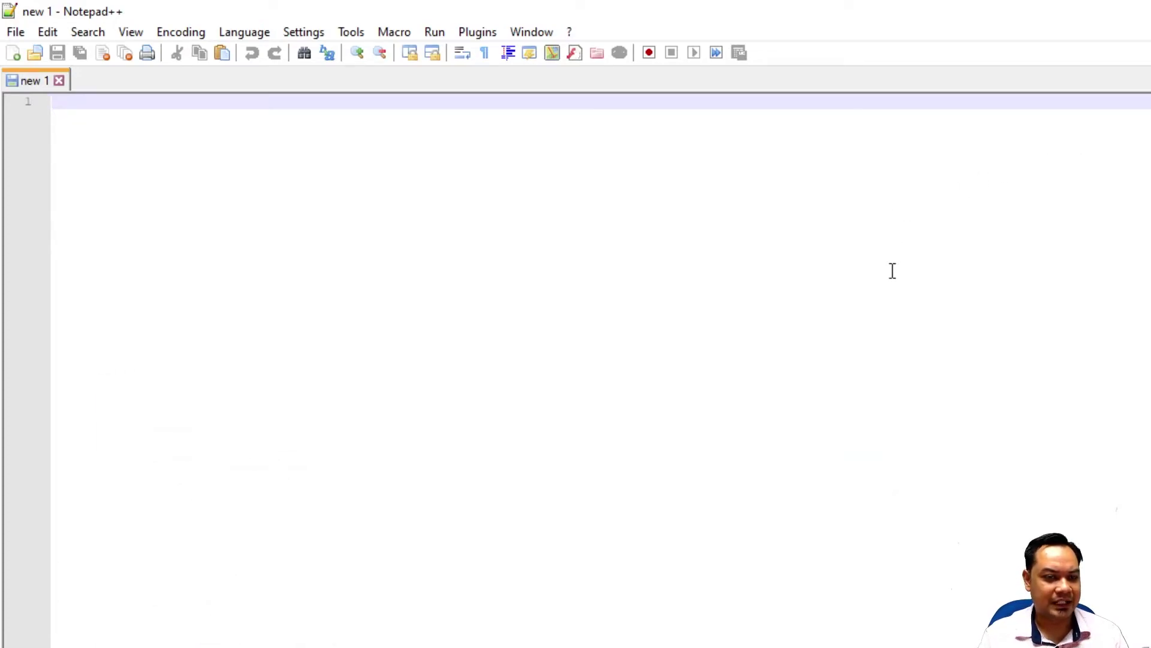
Step: Write the declaration <!doctype html> on the first line and start a second line
{"action": "type", "text": "<"}
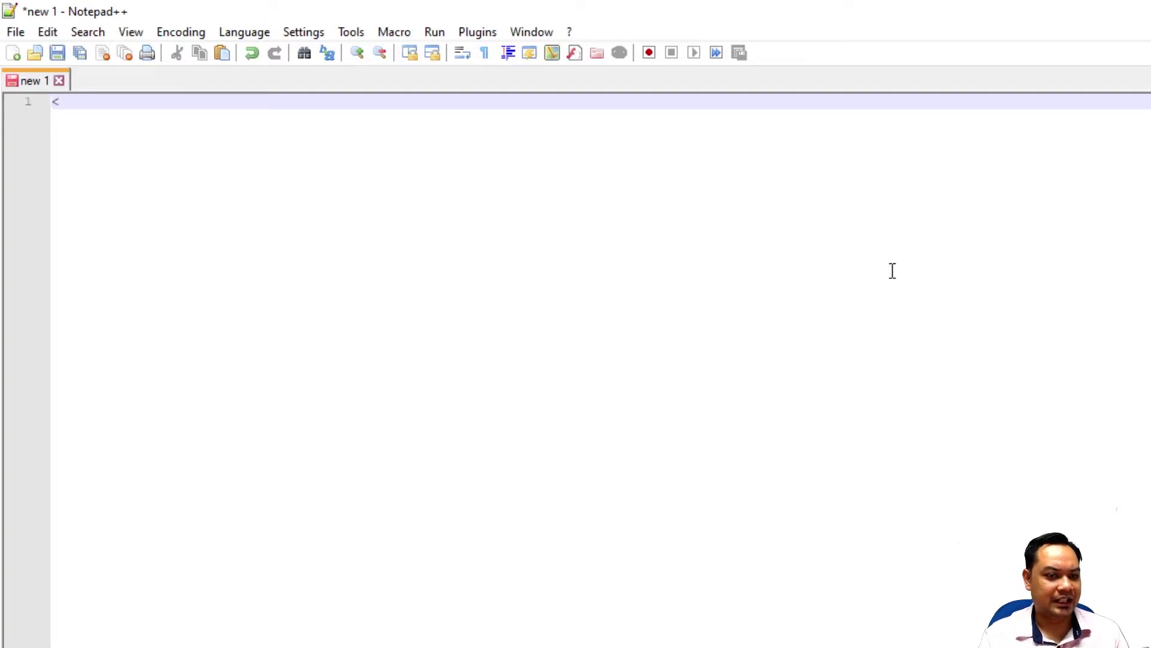
{"action": "type", "text": "!"}
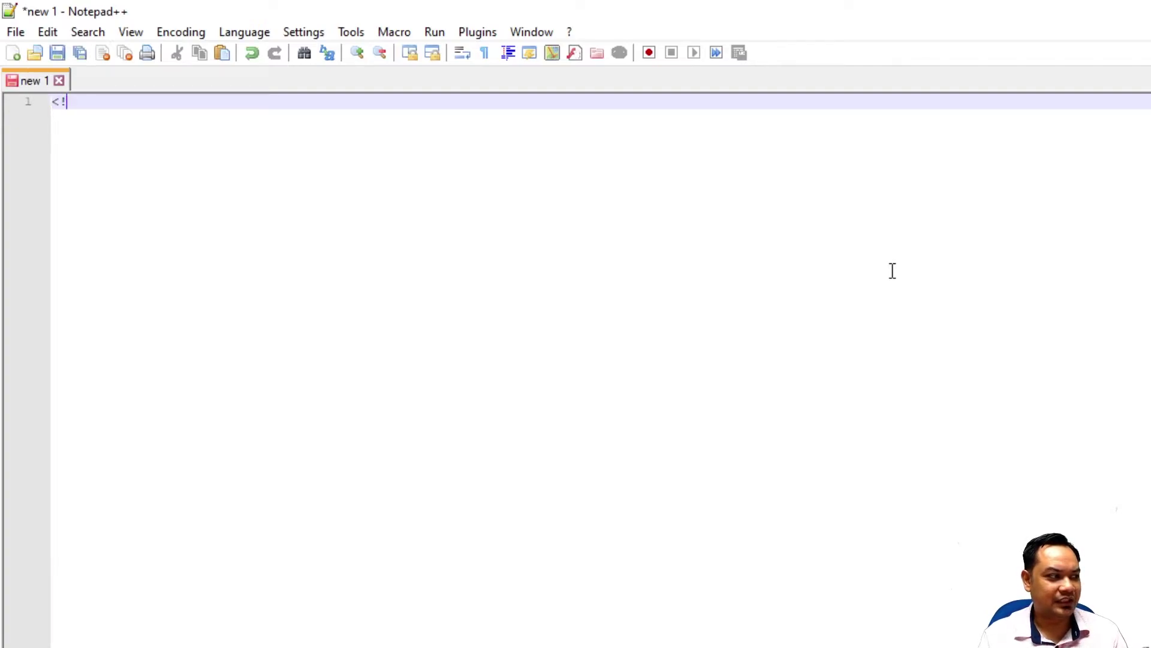
{"action": "type", "text": "doctype html>"}
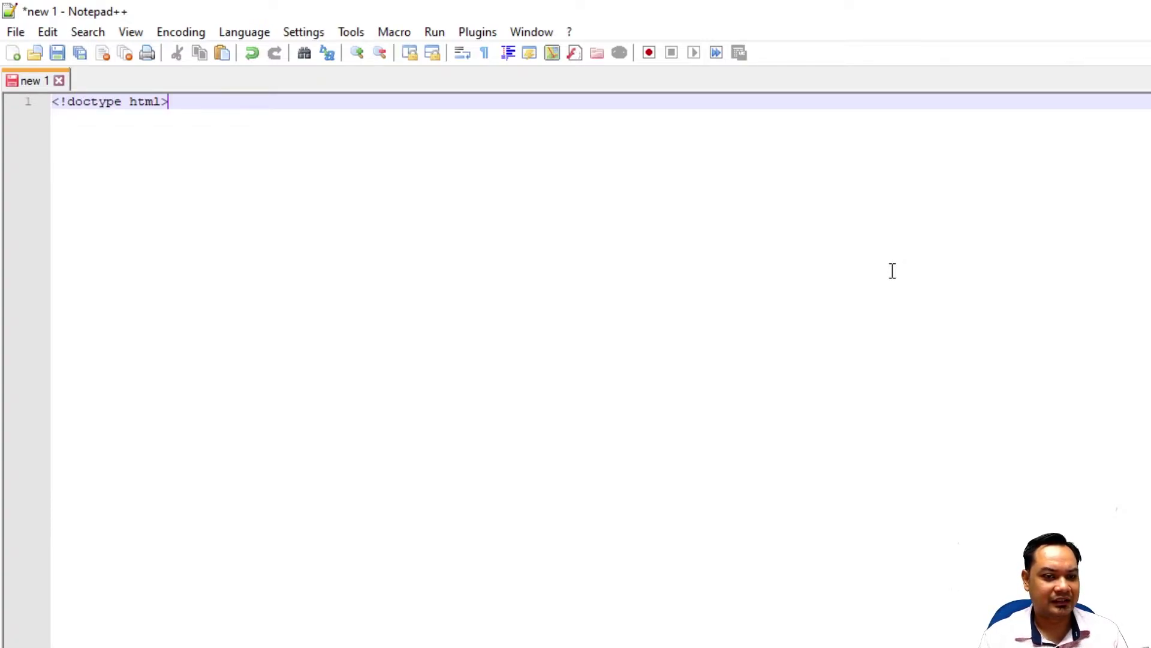
{"action": "key", "text": "Return"}
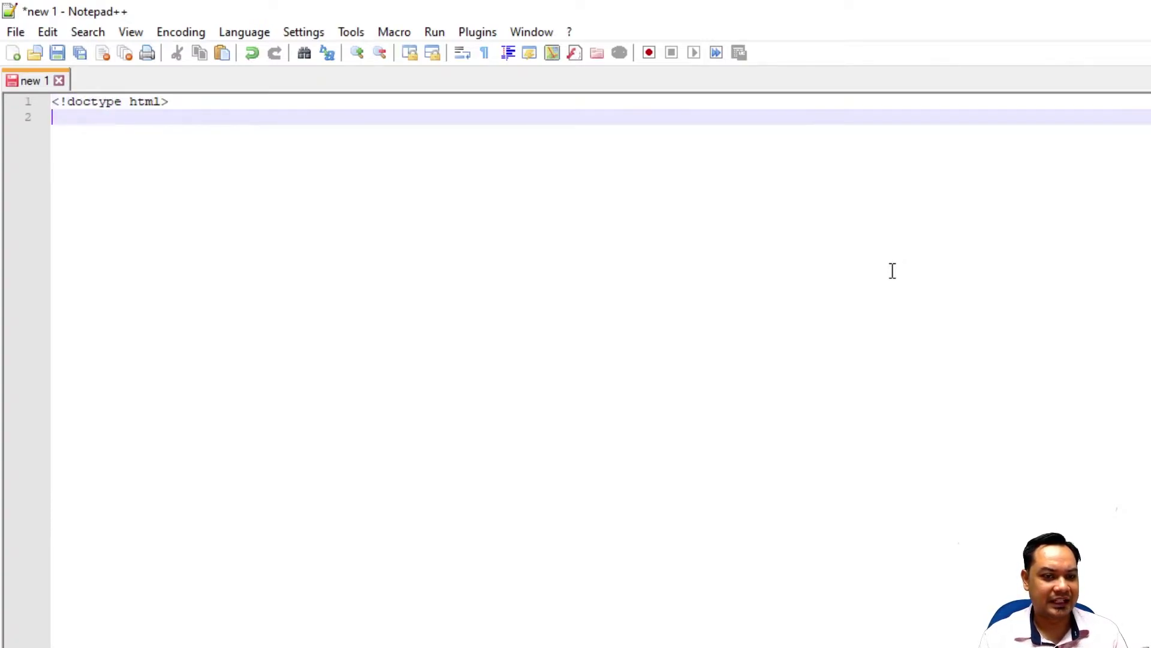
Step: Start saving the document under the name index.html, choosing the htdocs\sistemregister folder as its location
{"action": "left_click", "coordinate": [16, 32]}
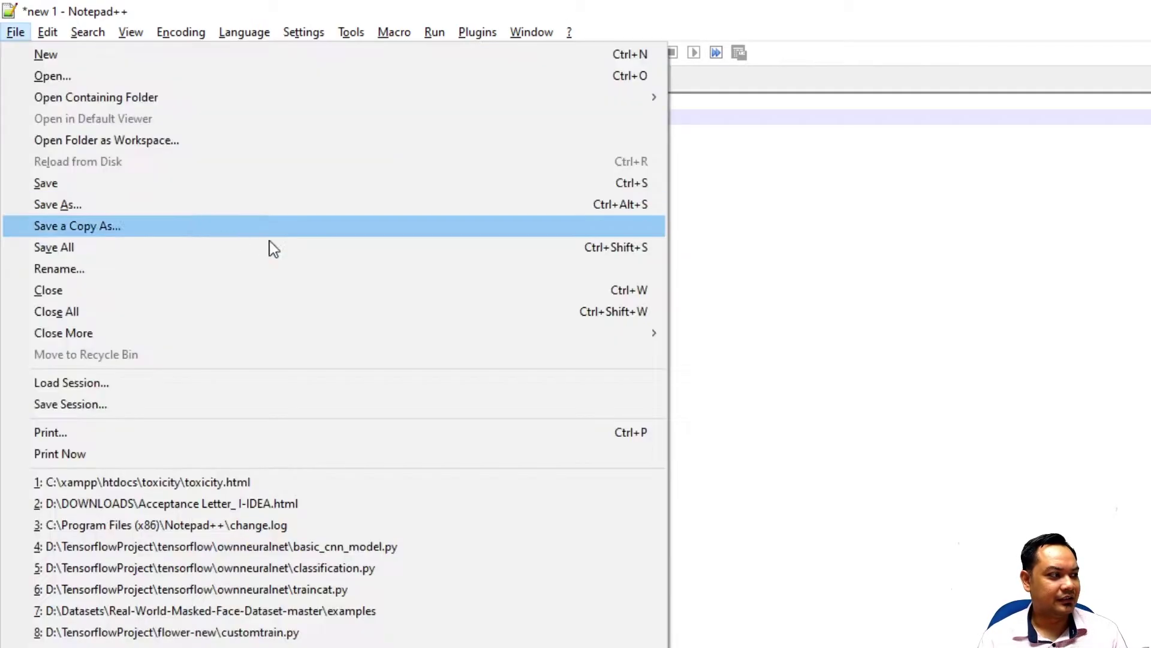
{"action": "left_click", "coordinate": [270, 246]}
{"action": "key", "text": "ctrl+s"}
{"action": "type", "text": "index.html"}
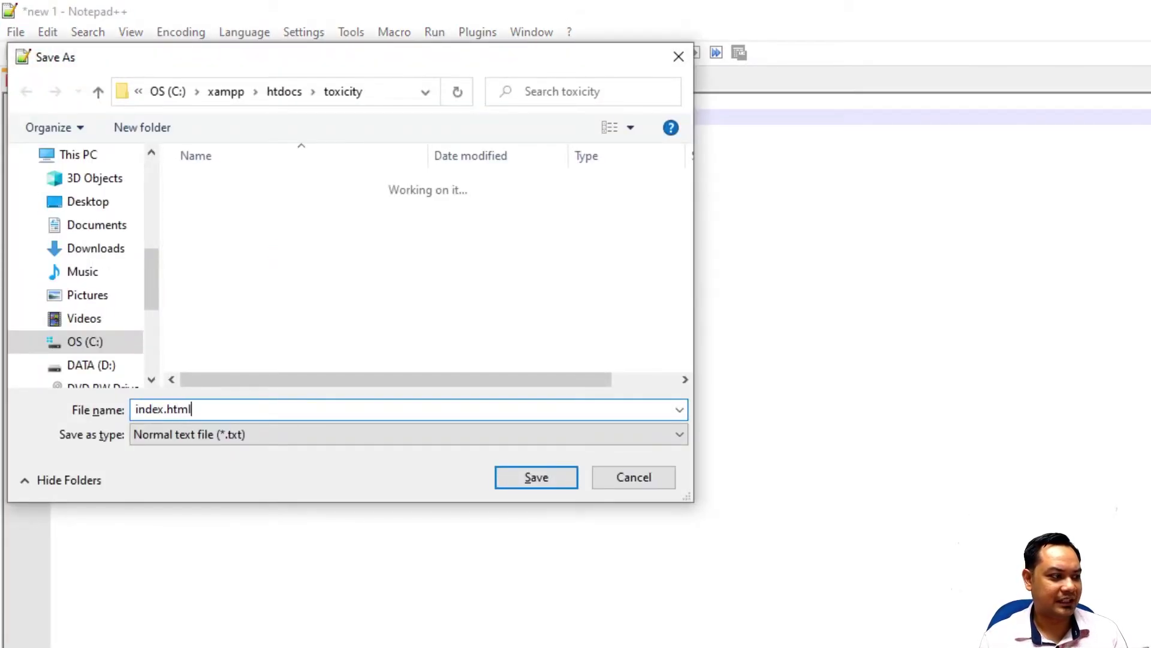
{"action": "left_click", "coordinate": [285, 91]}
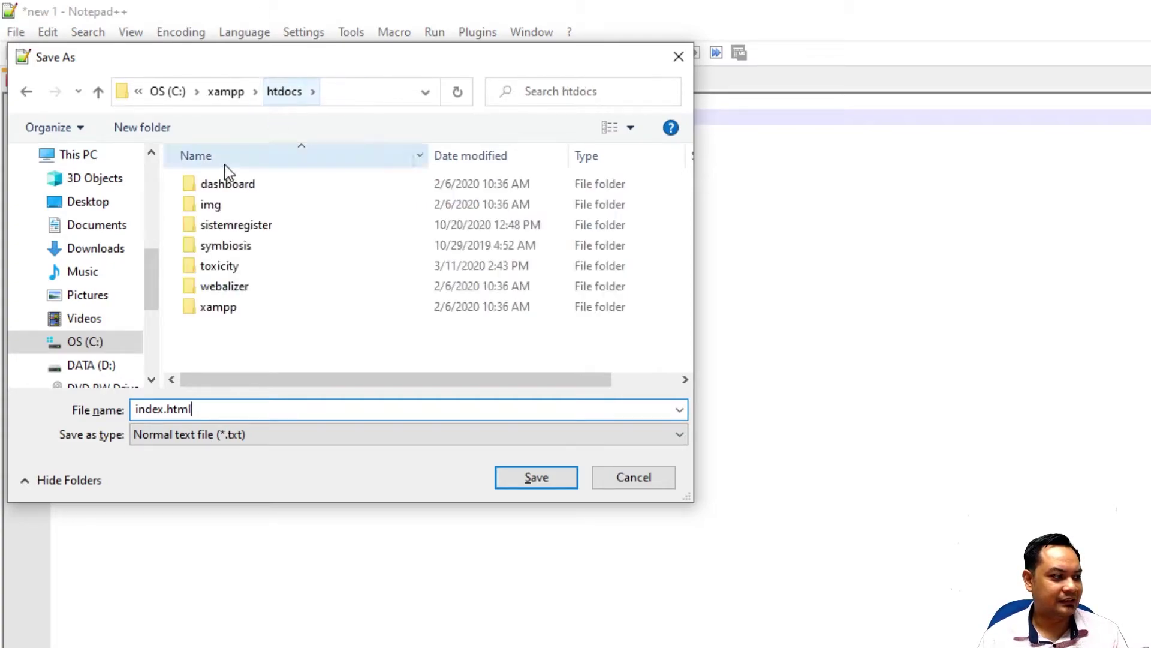
{"action": "left_click", "coordinate": [240, 228]}
{"action": "double_click", "coordinate": [240, 228]}
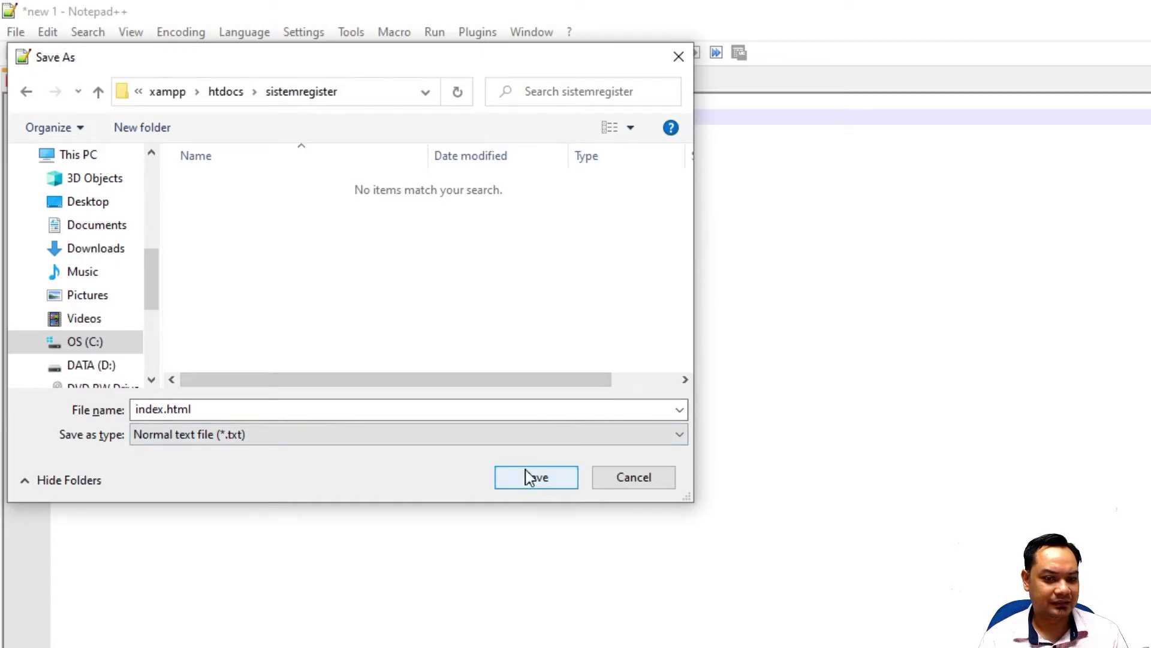
Step: Set the save type to Hyper Text Markup Language file and save the document
{"action": "left_click", "coordinate": [466, 430]}
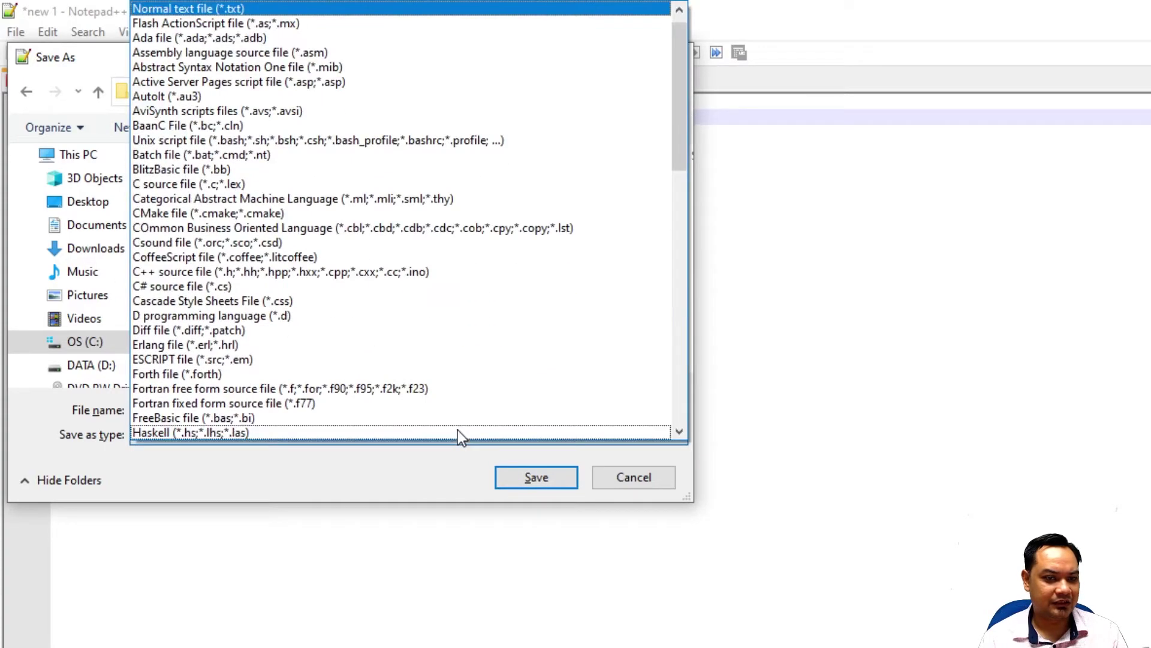
{"action": "left_click", "coordinate": [458, 432]}
{"action": "left_click", "coordinate": [460, 436]}
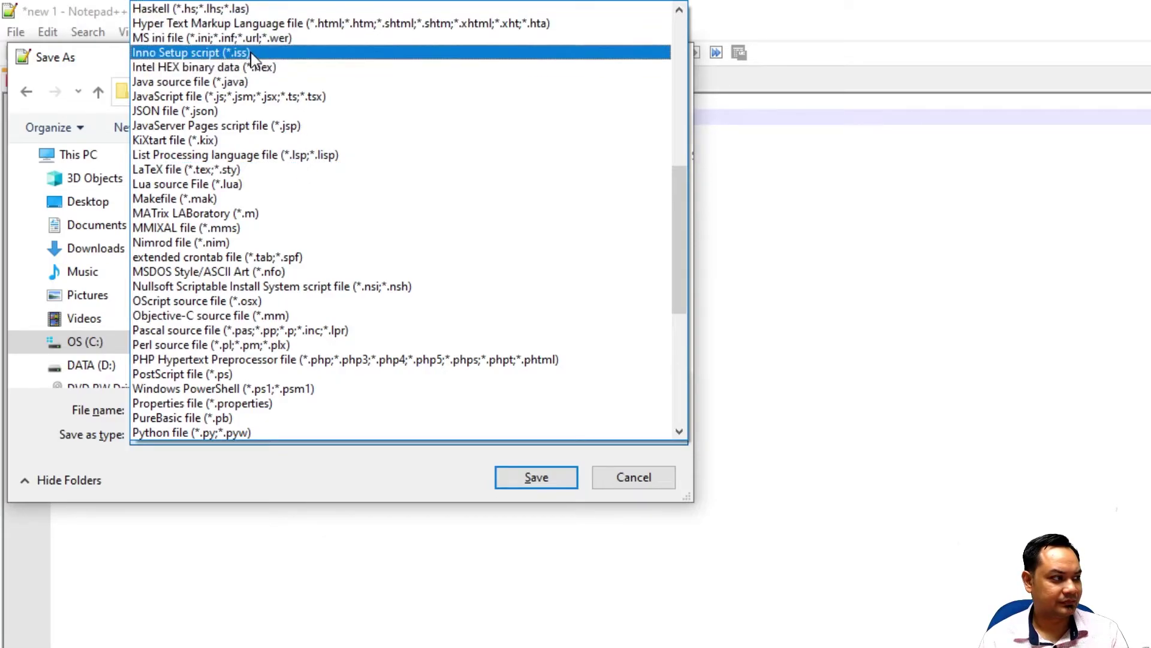
{"action": "left_click", "coordinate": [262, 24]}
{"action": "left_click", "coordinate": [523, 474]}
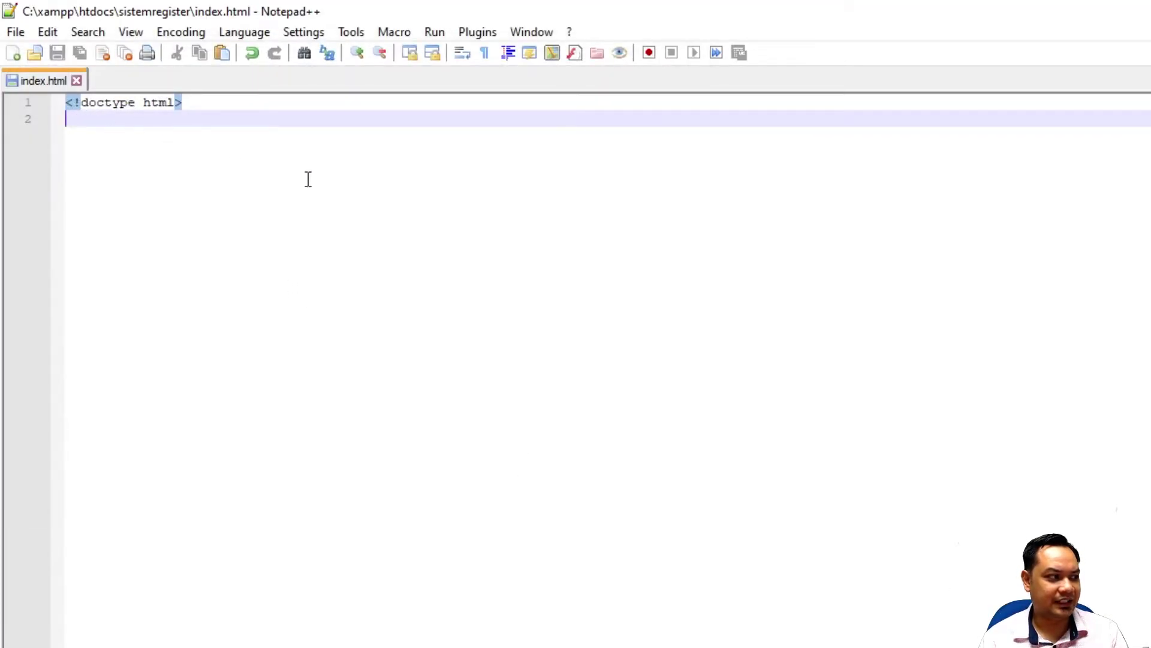
Step: Add an opening <html> tag on line 2 and a closing </html> tag four lines below it
{"action": "type", "text": "<"}
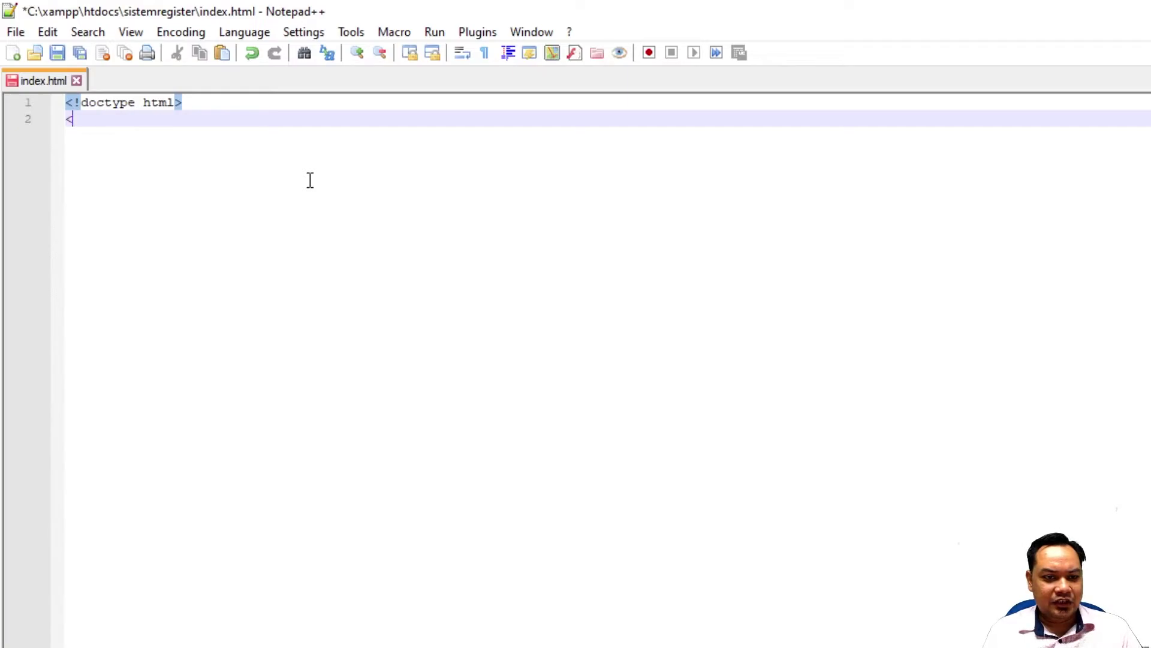
{"action": "type", "text": "html>"}
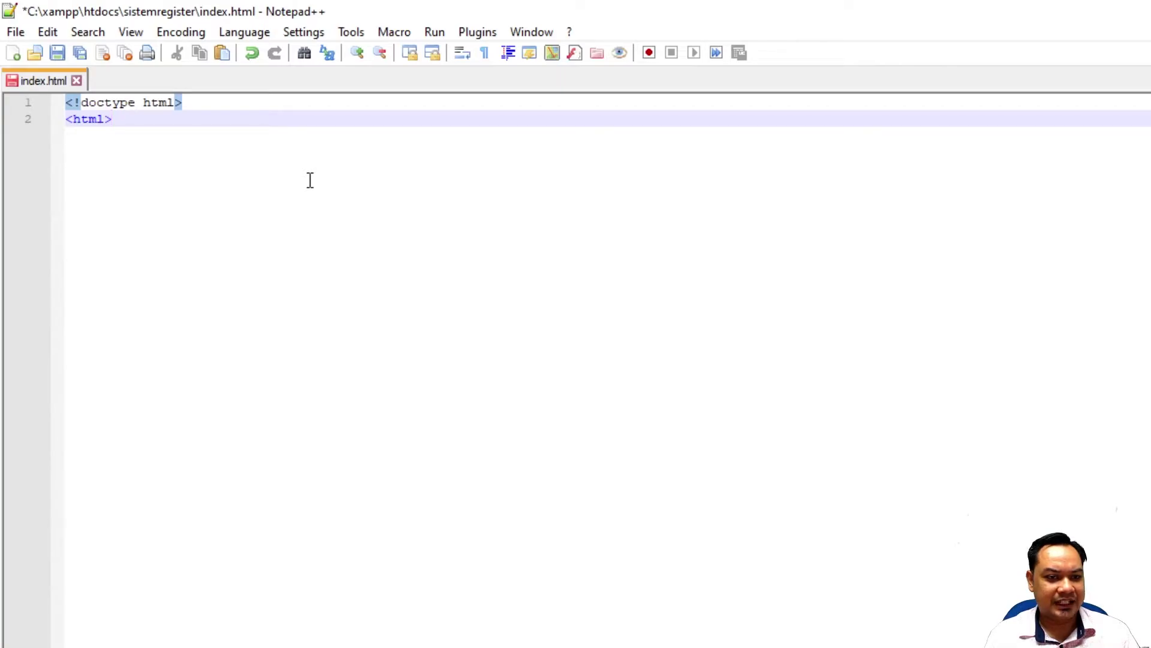
{"action": "key", "text": "Return"}
{"action": "key", "text": "Return"}
{"action": "key", "text": "Return"}
{"action": "key", "text": "Return"}
{"action": "type", "text": "</"}
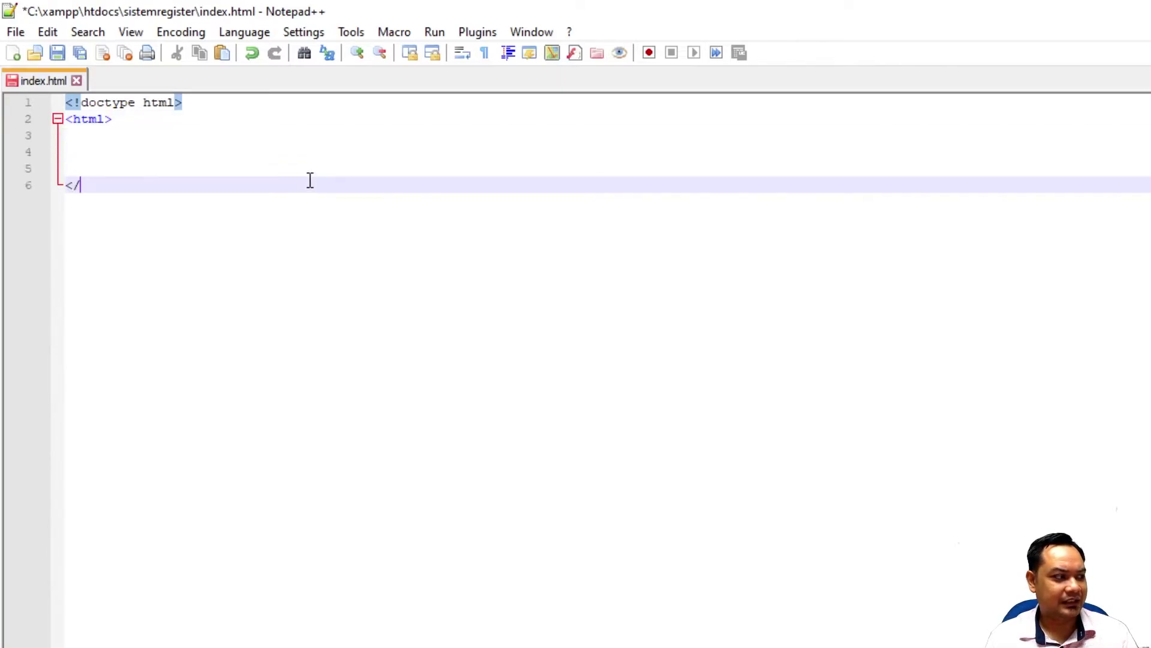
{"action": "type", "text": "html>"}
Step: Insert an opening <head> tag directly under <html> and a closing </head> tag on the following line
{"action": "key", "text": "Up"}
{"action": "key", "text": "Up"}
{"action": "key", "text": "Up"}
{"action": "key", "text": "Return"}
{"action": "key", "text": "Up"}
{"action": "type", "text": "<head>"}
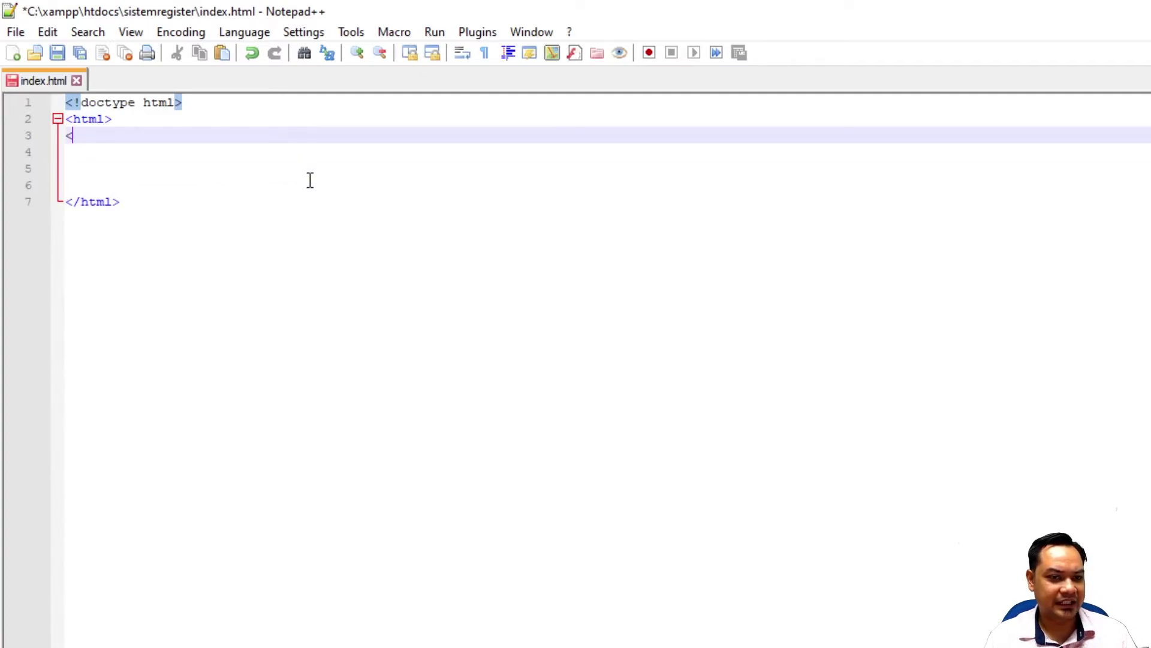
{"action": "key", "text": "Return"}
{"action": "type", "text": "</head."}
{"action": "key", "text": "BackSpace"}
{"action": "type", "text": ">"}
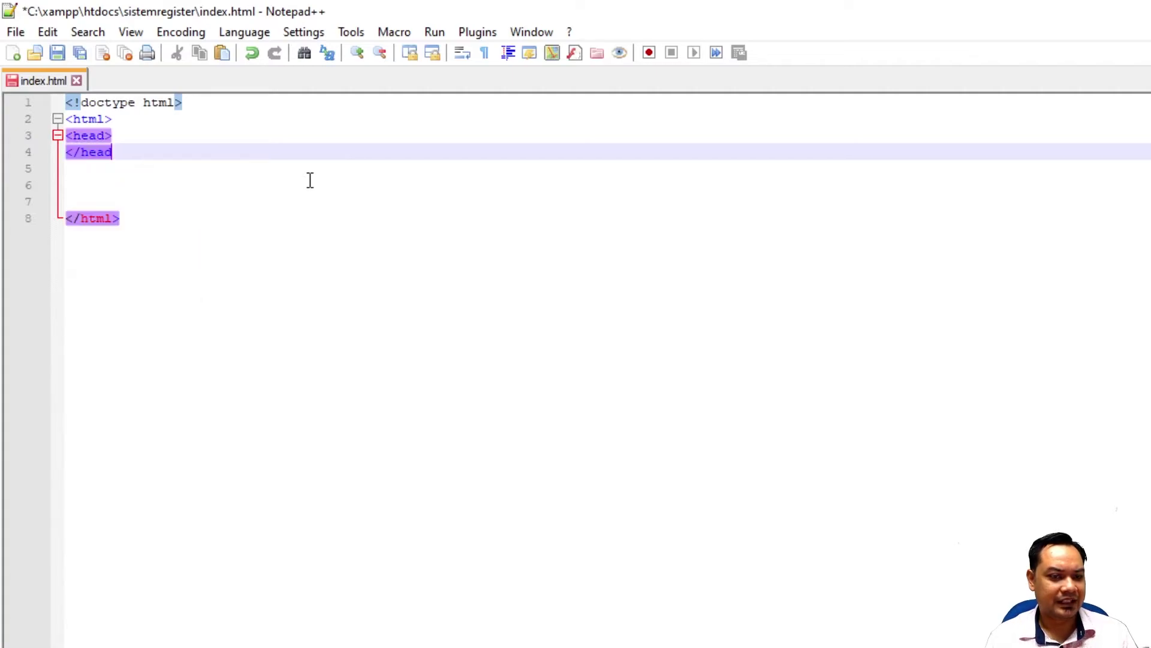
Step: Leave a blank line below </head> and add a <body> and </body> tag pair on consecutive lines
{"action": "key", "text": "Return"}
{"action": "key", "text": "Return"}
{"action": "type", "text": "<body>"}
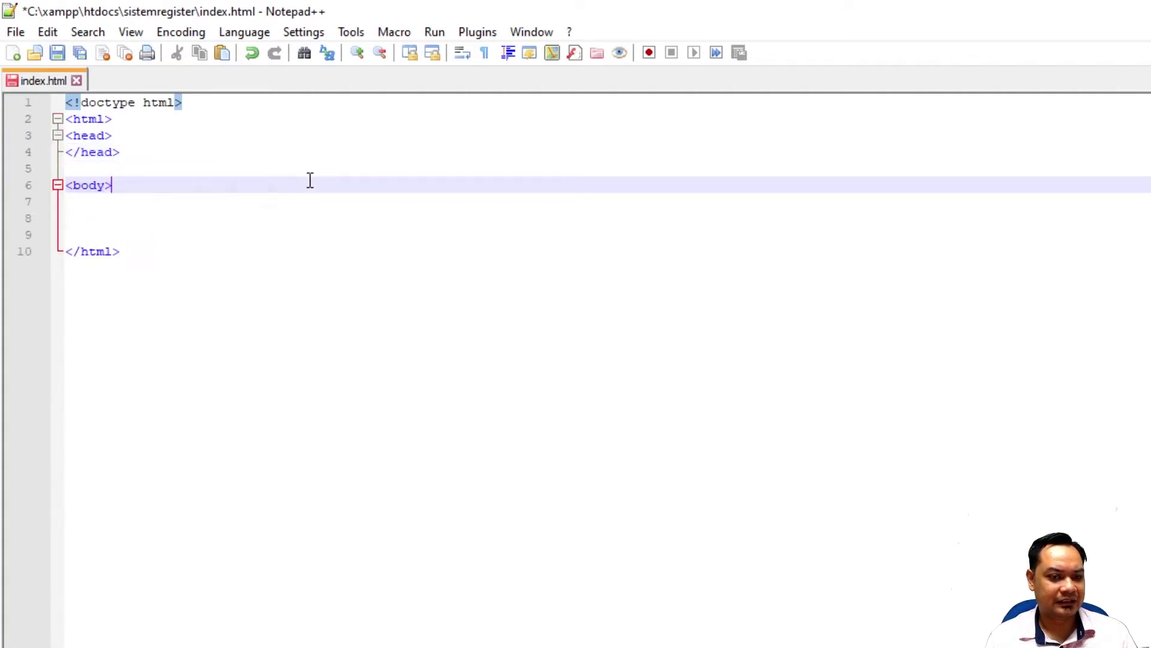
{"action": "key", "text": "Return"}
{"action": "type", "text": "</body>"}
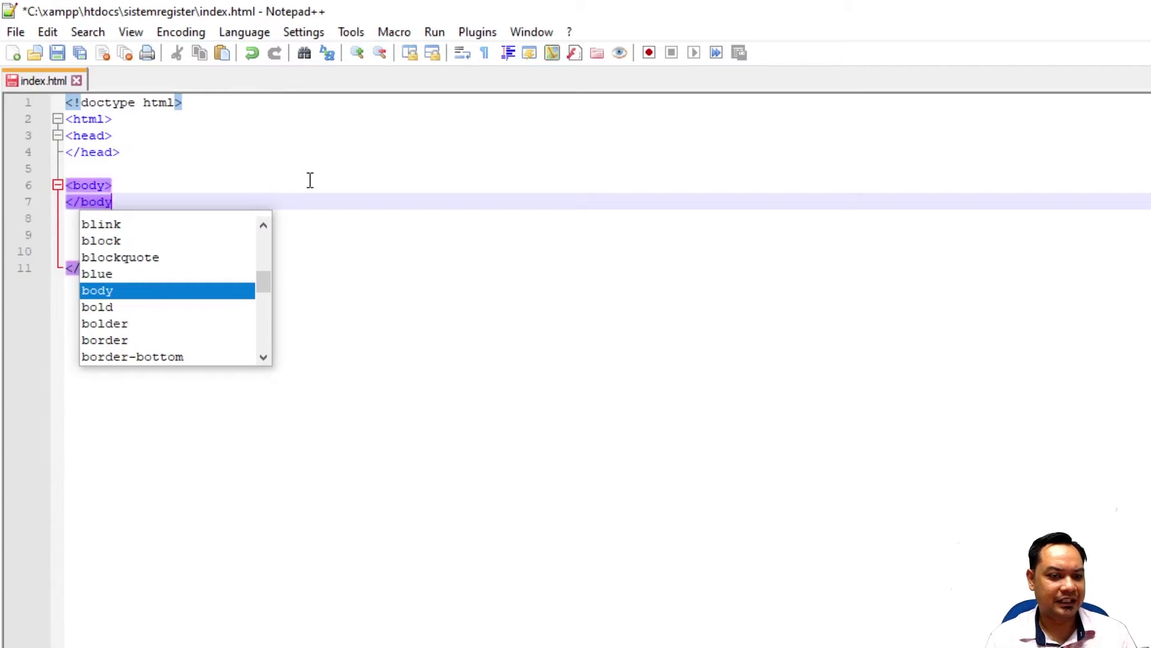
Step: Insert an empty <title></title> element on a new line inside the head section
{"action": "key", "text": "Up"}
{"action": "key", "text": "Up"}
{"action": "key", "text": "Up"}
{"action": "key", "text": "Up"}
{"action": "key", "text": "Return"}
{"action": "type", "text": "<title>"}
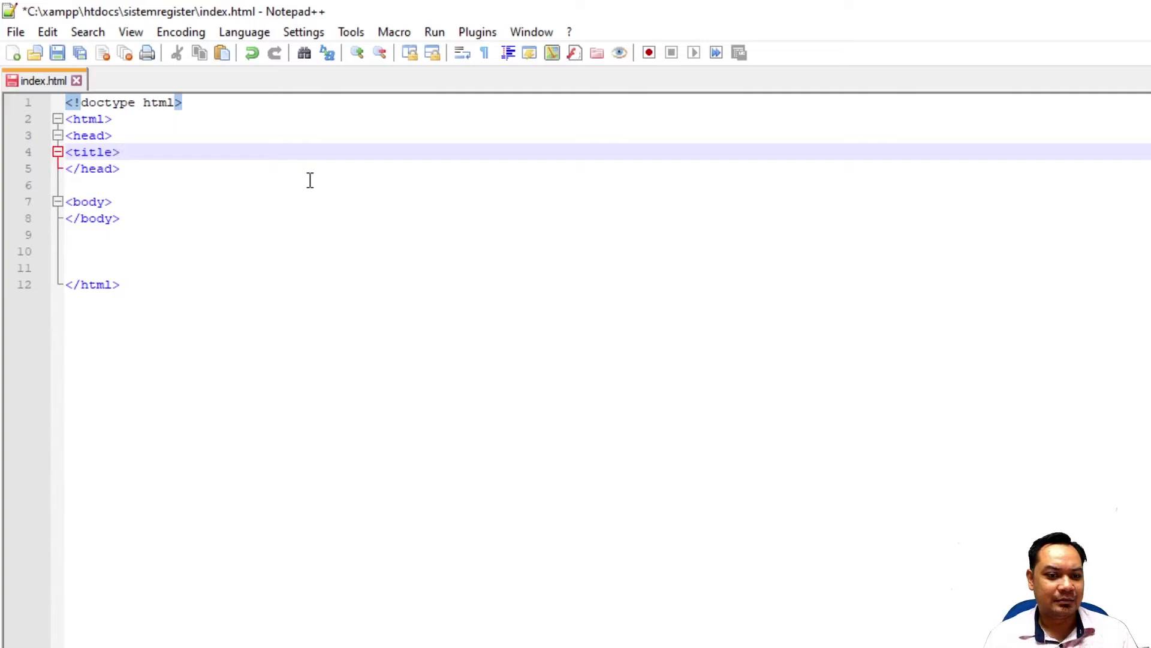
{"action": "type", "text": "</title>"}
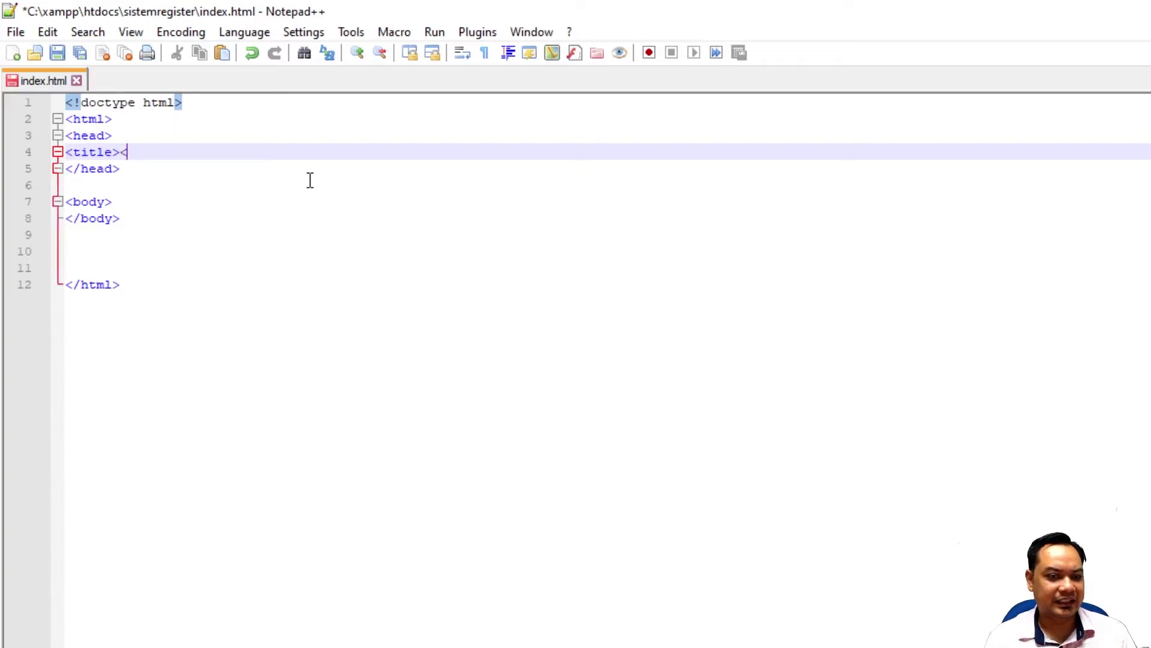
Step: Enter "Frontpage of the System" as the text between the title tags
{"action": "key", "text": "Left"}
{"action": "key", "text": "Left"}
{"action": "key", "text": "Left"}
{"action": "key", "text": "Left"}
{"action": "type", "text": "Frontpage "}
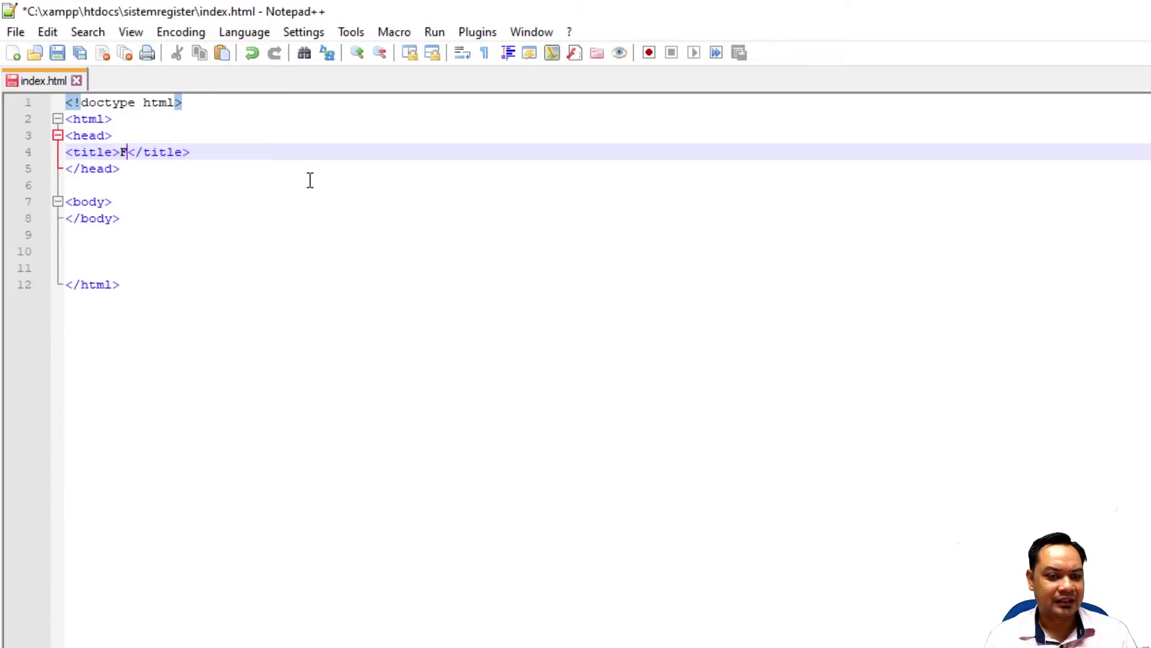
{"action": "type", "text": "of "}
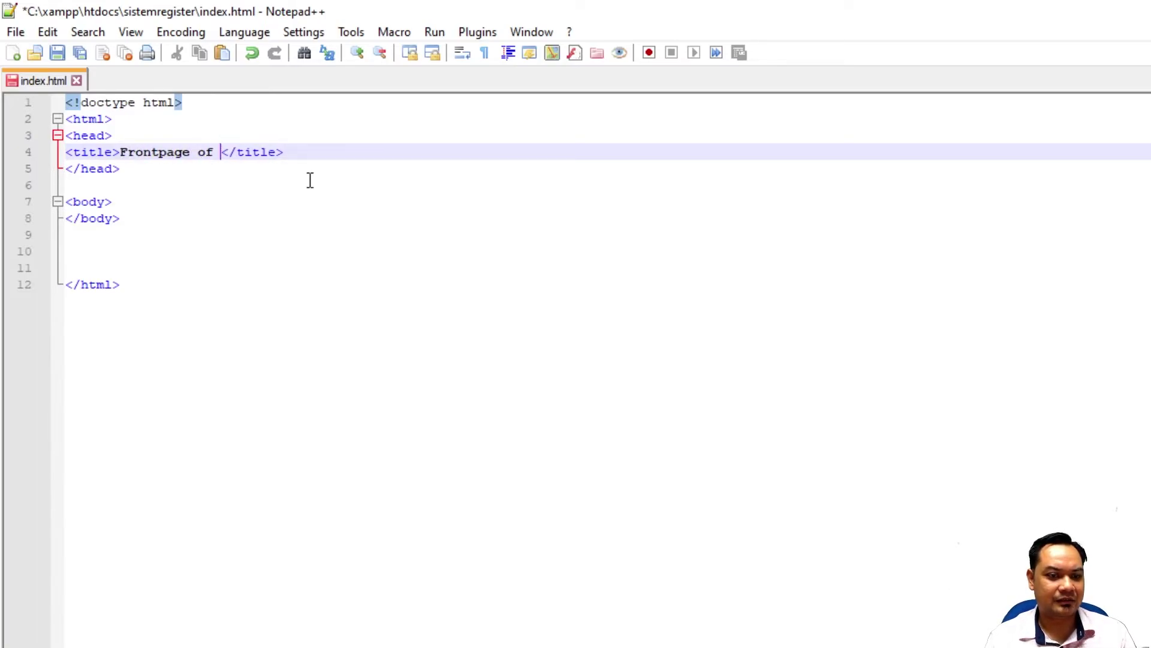
{"action": "type", "text": "the System"}
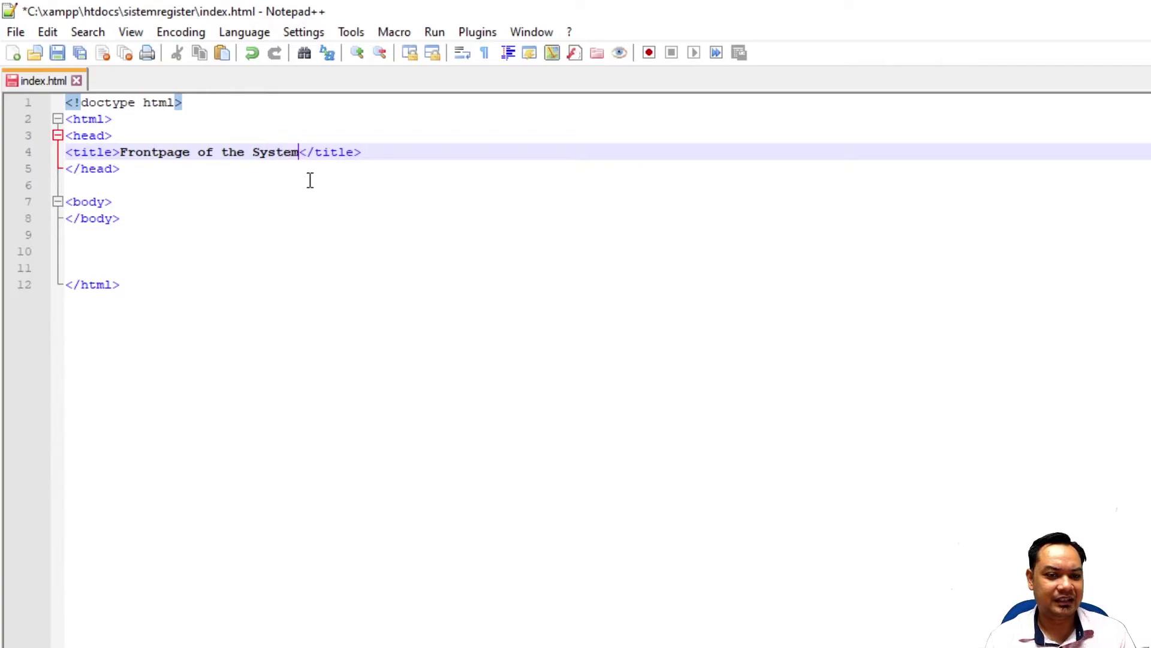
Step: Insert three blank lines between the <body> and </body> tags
{"action": "left_click", "coordinate": [310, 180]}
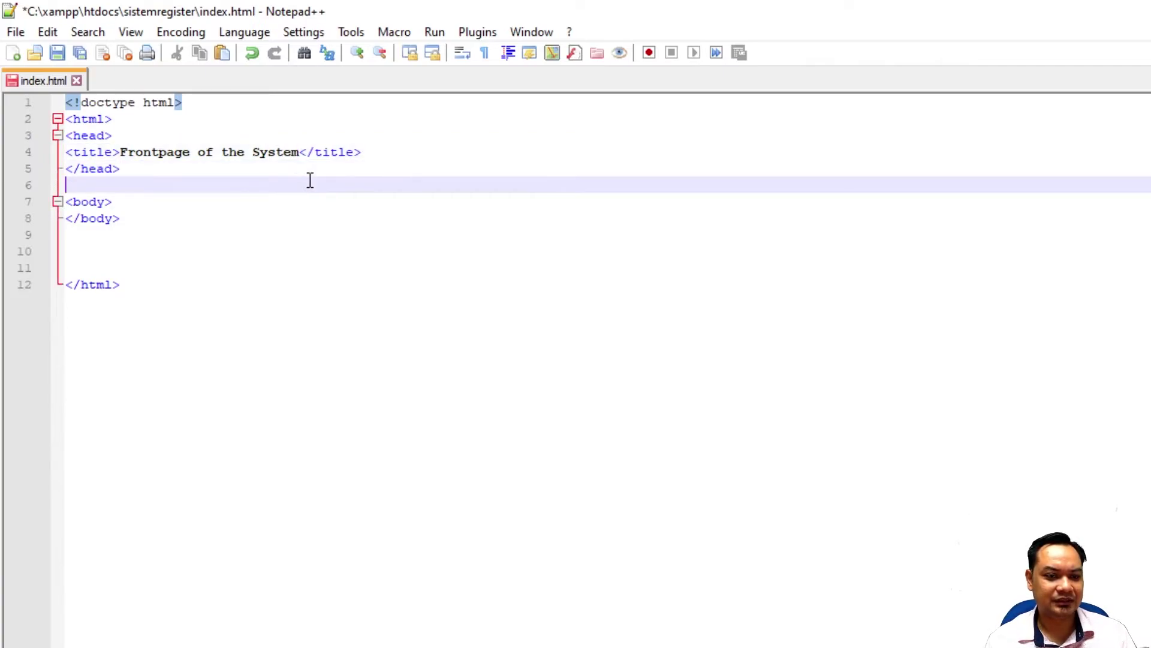
{"action": "key", "text": "Down"}
{"action": "key", "text": "End"}
{"action": "key", "text": "Return"}
{"action": "key", "text": "Return"}
{"action": "key", "text": "Return"}
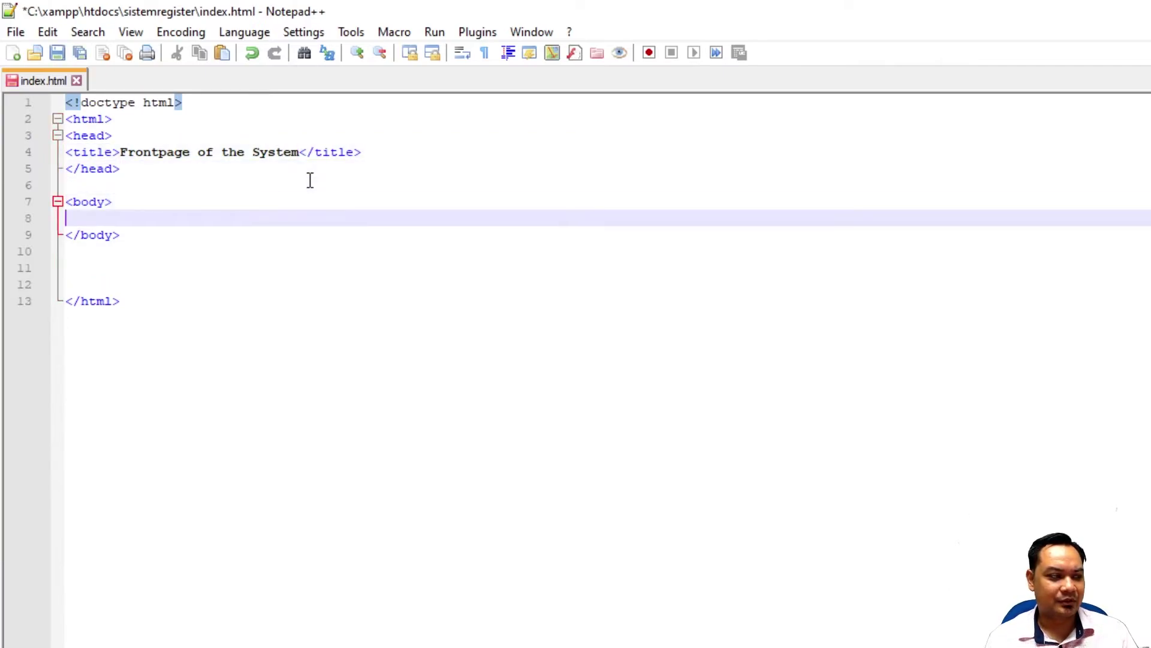
Step: Write <h1>Heading 1</h1> on the first line inside the body
{"action": "key", "text": "Up"}
{"action": "key", "text": "Up"}
{"action": "type", "text": "<"}
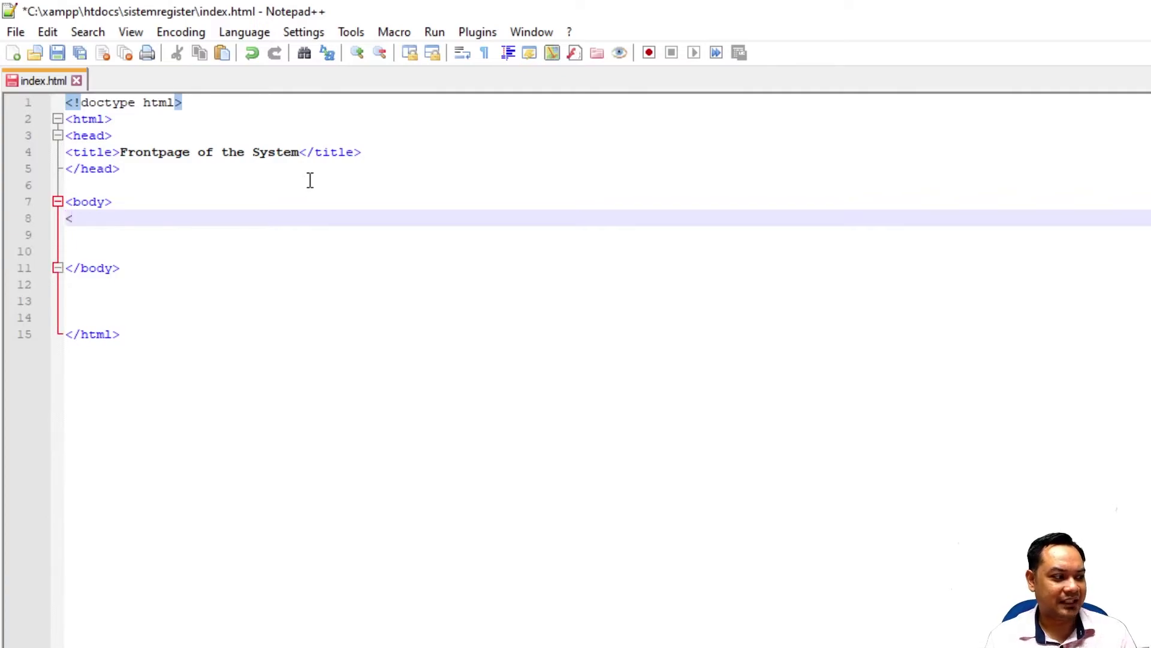
{"action": "type", "text": "h"}
{"action": "type", "text": "1>"}
{"action": "type", "text": "1>Heading "}
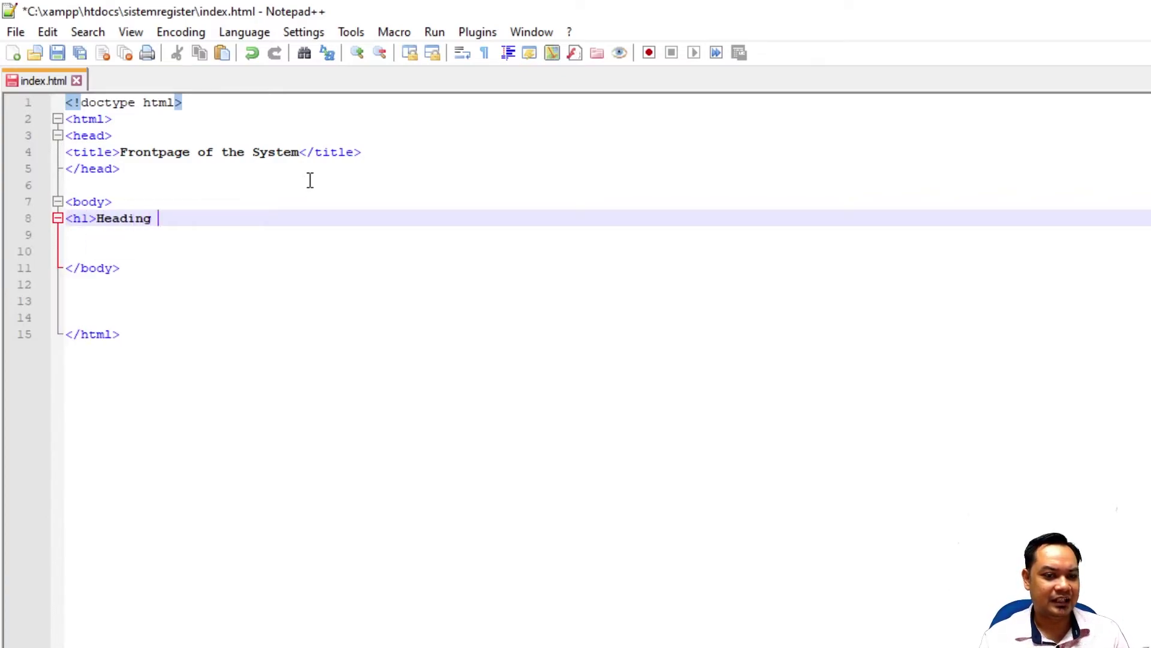
{"action": "type", "text": "1</h"}
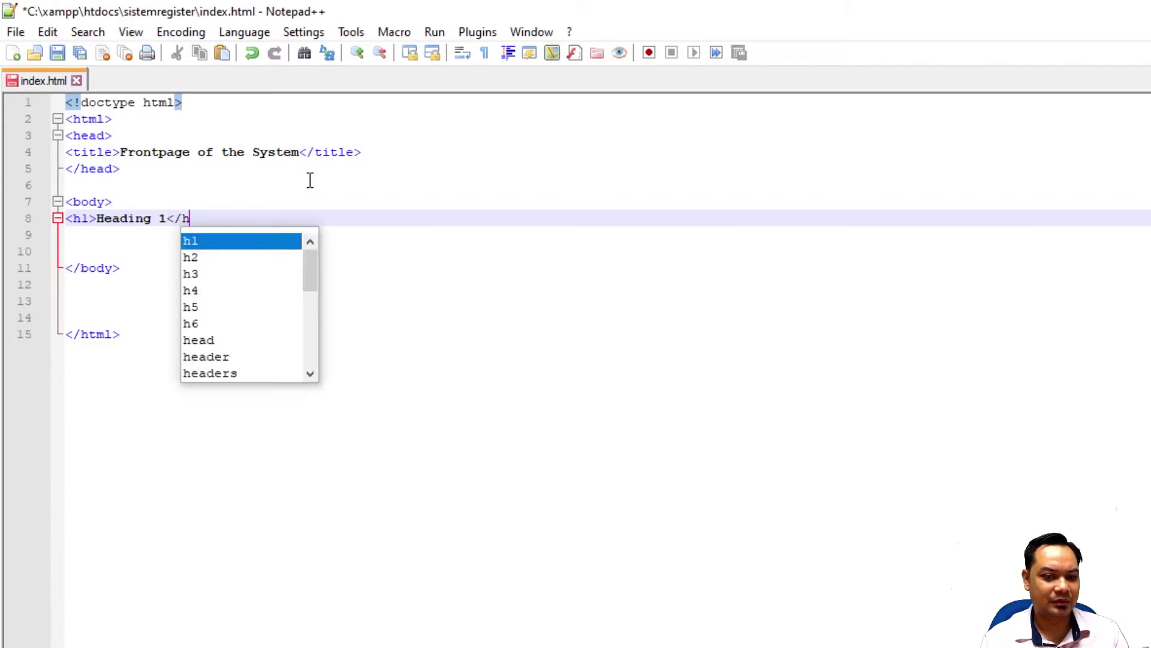
{"action": "type", "text": "1>"}
Step: Begin a new opening tag two lines below the Heading 1 line in the body
{"action": "key", "text": "Return"}
{"action": "key", "text": "Return"}
{"action": "type", "text": "<p"}
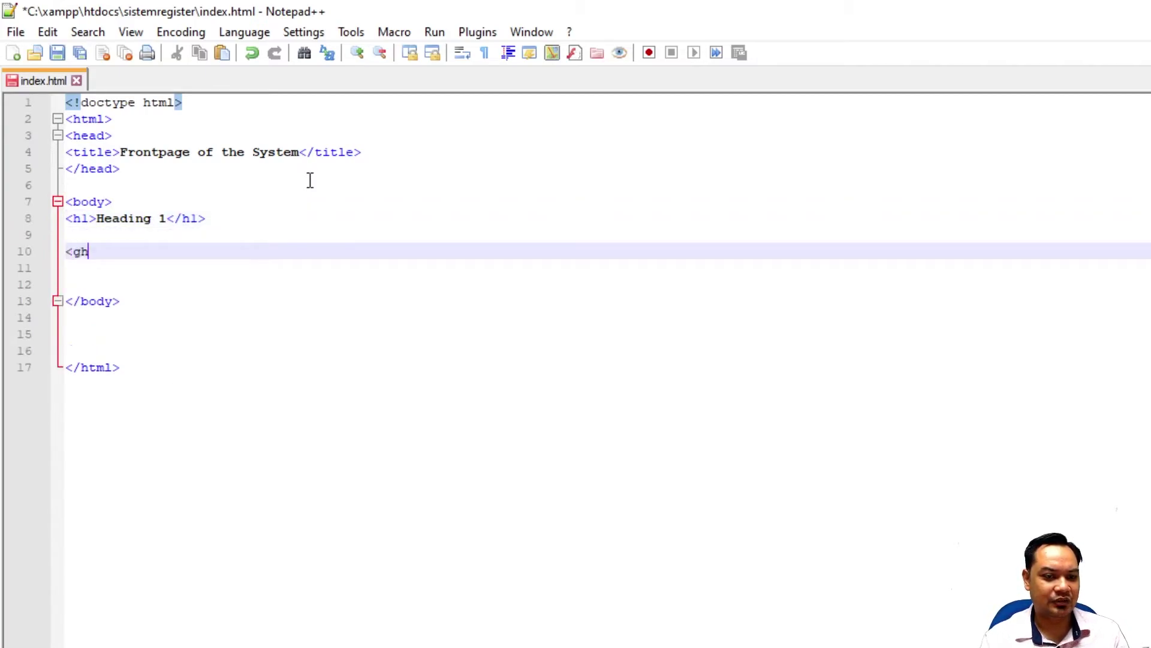